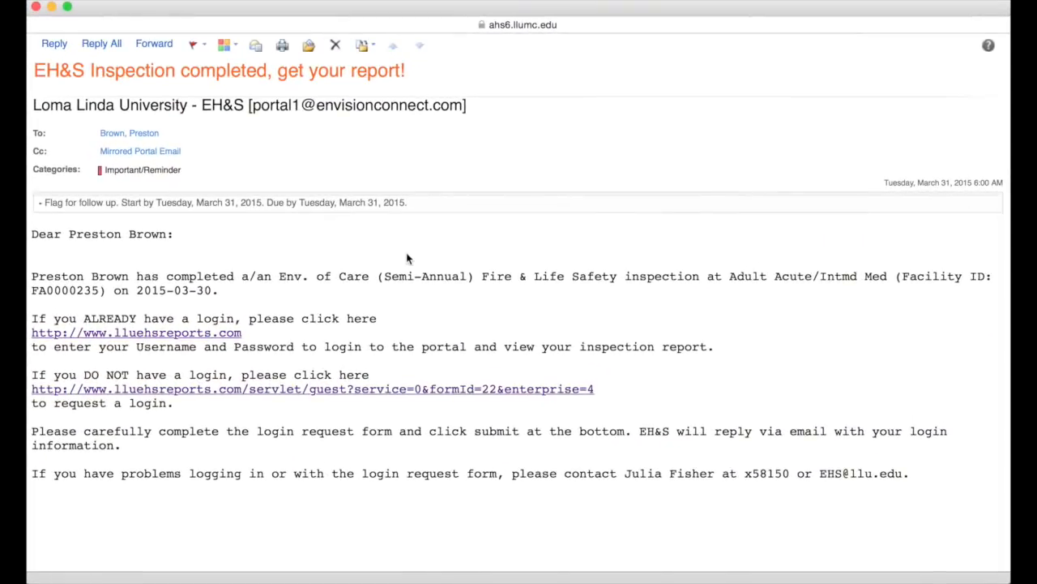
In the login request form, enter the requester's name, phone extension and e-mail, and select area Other.
{"action": "left_click", "coordinate": [425, 390]}
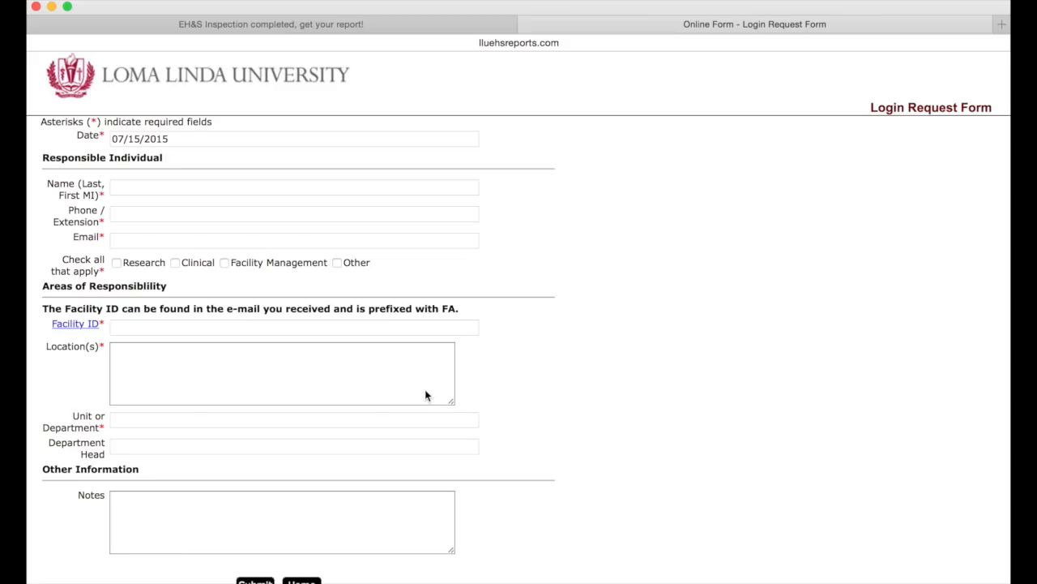
{"action": "left_click", "coordinate": [247, 187]}
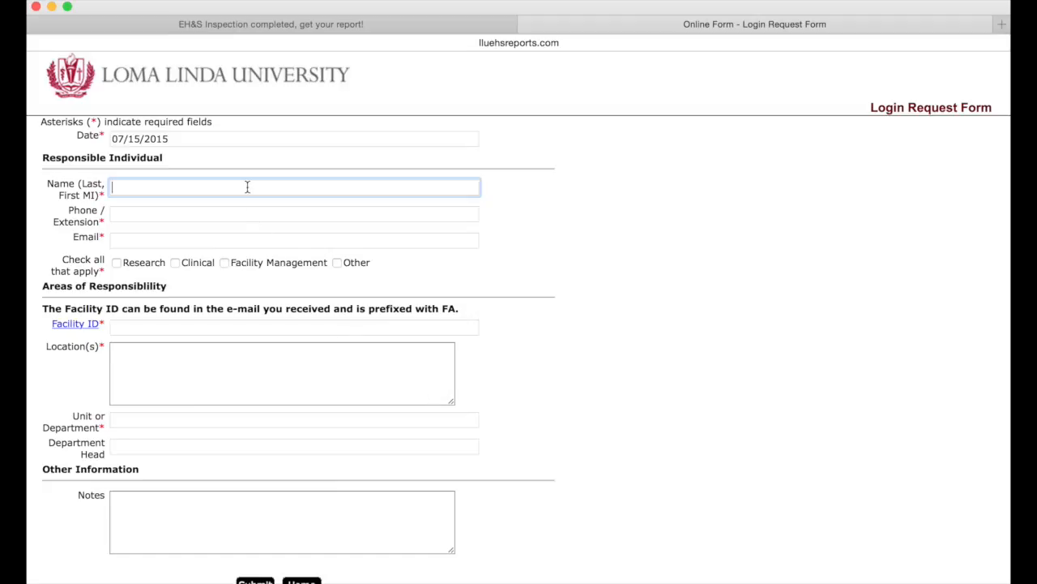
{"action": "key", "text": "Tab"}
{"action": "type", "text": "58163"}
{"action": "key", "text": "Tab"}
{"action": "left_click", "coordinate": [338, 263]}
Copy Facility ID FA0000235 from the inspection email into the form's Facility ID field.
{"action": "left_click", "coordinate": [312, 324]}
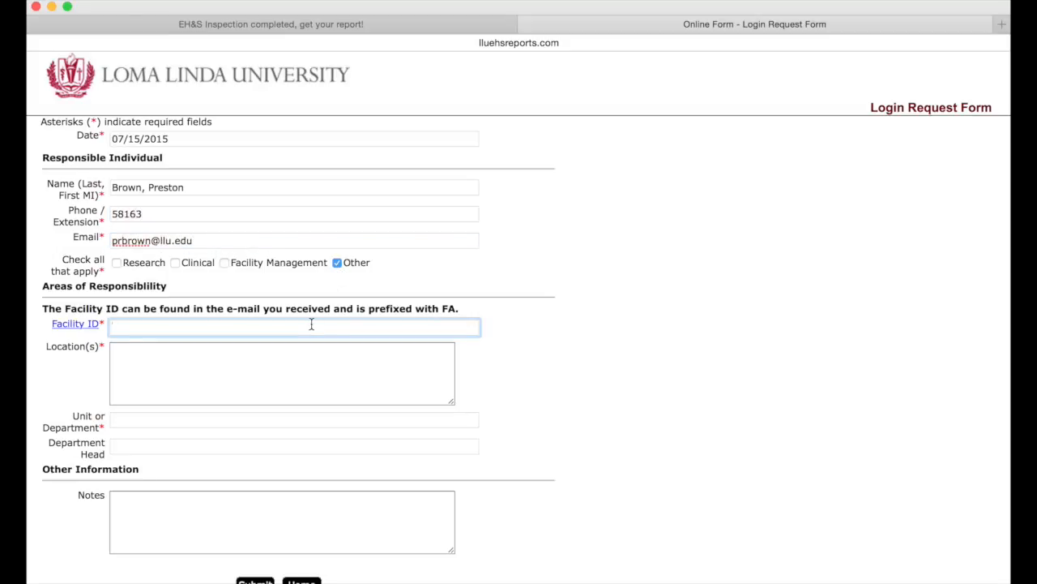
{"action": "left_click", "coordinate": [281, 24]}
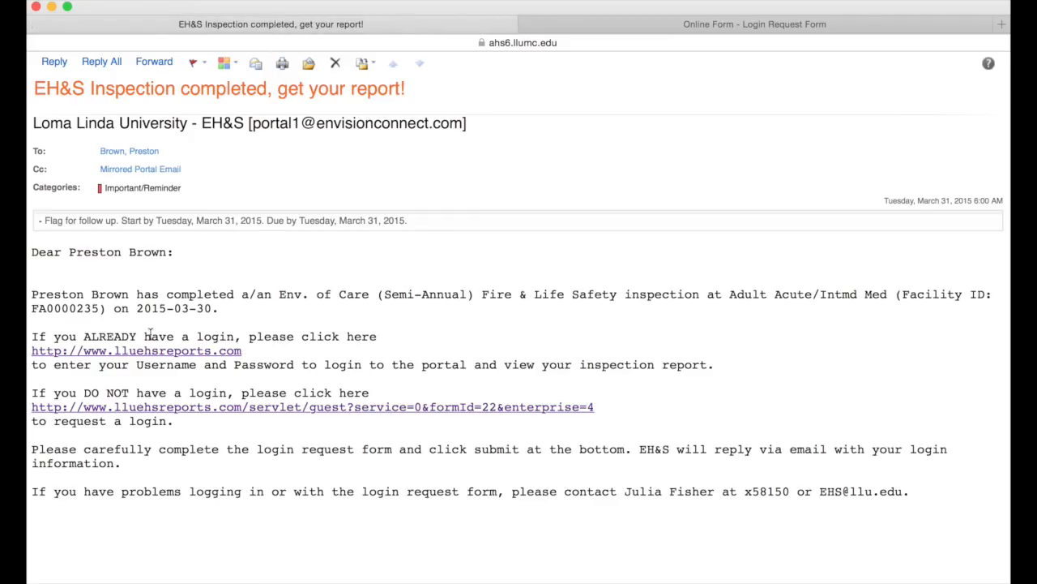
{"action": "left_click_drag", "start_coordinate": [100, 309], "coordinate": [33, 310]}
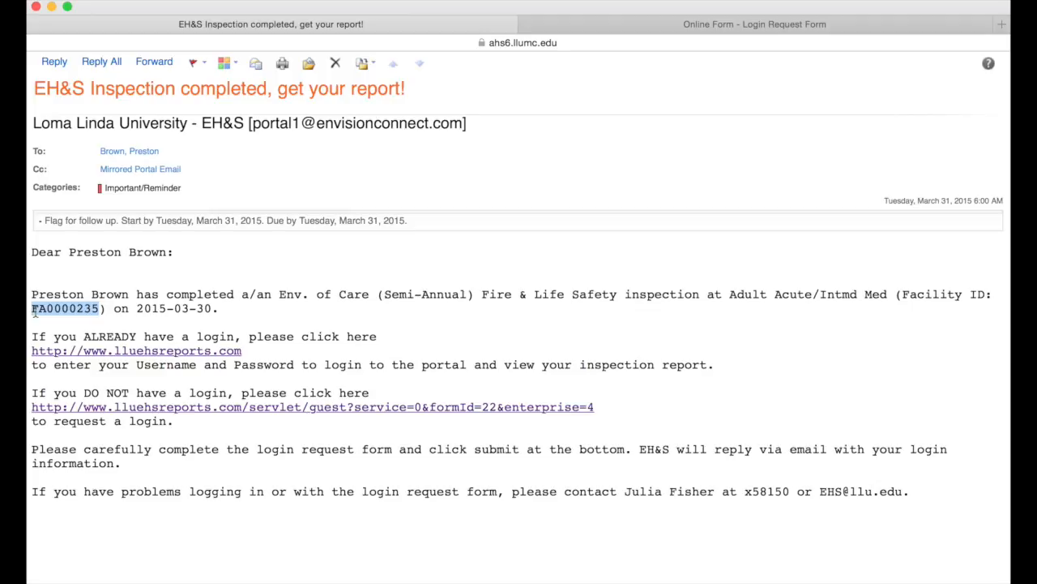
{"action": "right_click", "coordinate": [35, 312]}
{"action": "left_click", "coordinate": [59, 357]}
{"action": "left_click", "coordinate": [556, 26]}
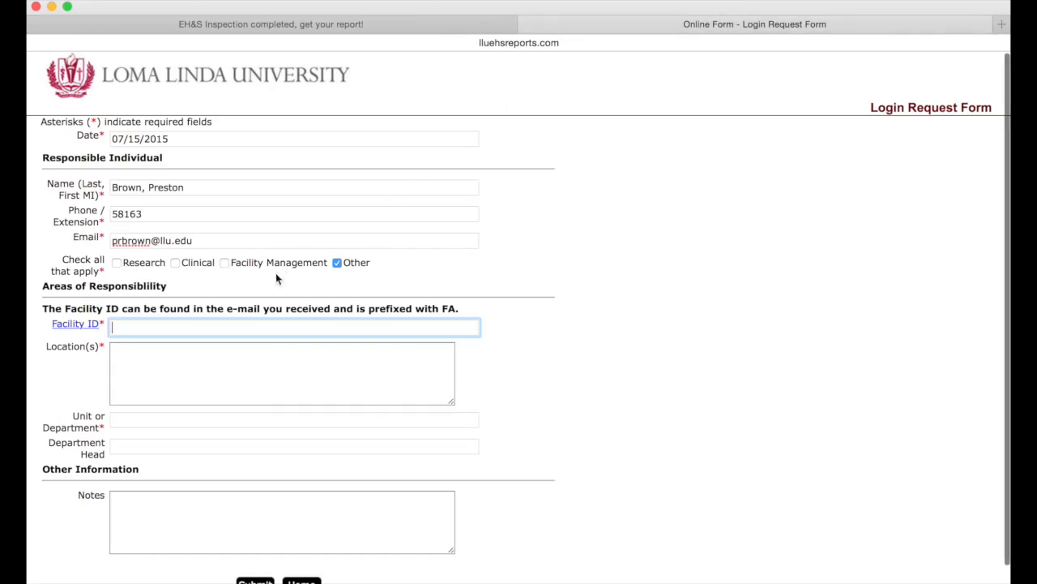
{"action": "right_click", "coordinate": [203, 330]}
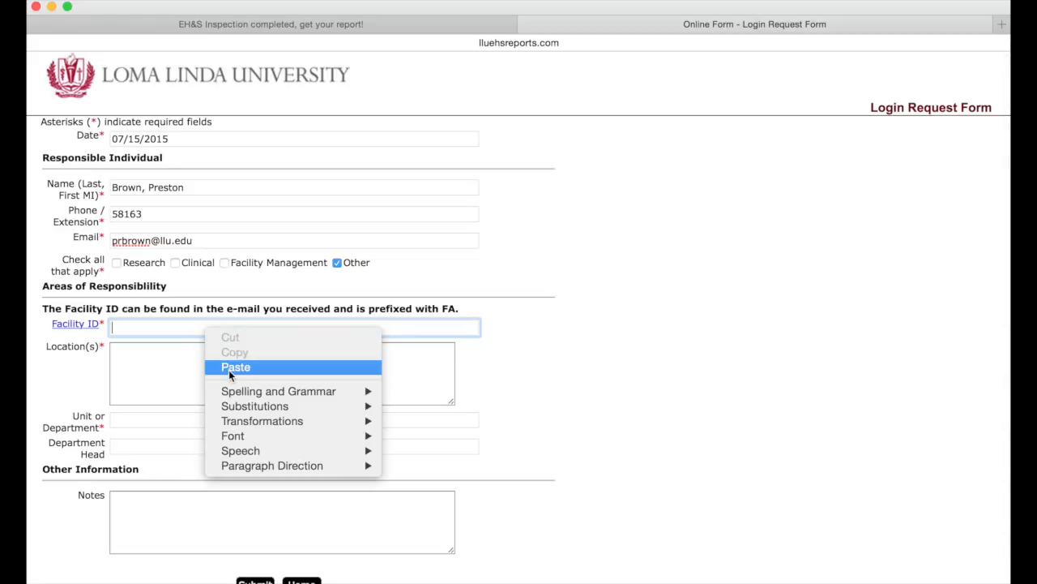
{"action": "left_click", "coordinate": [235, 367]}
{"action": "left_click", "coordinate": [229, 365]}
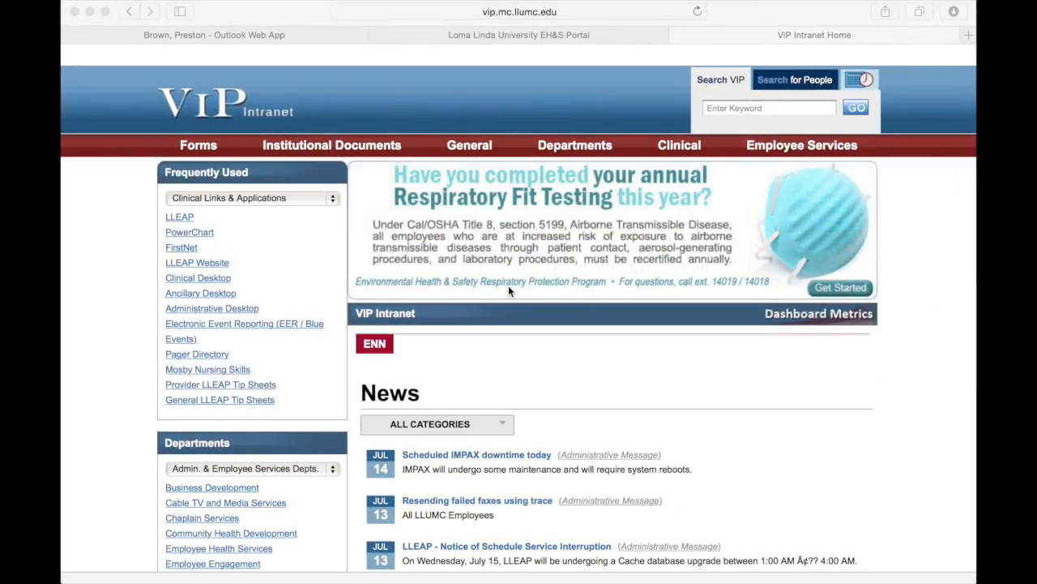
Navigate Departments > LLUHS Departments > Environmental Health & Safety > Reports & Resources.
{"action": "left_click", "coordinate": [594, 148]}
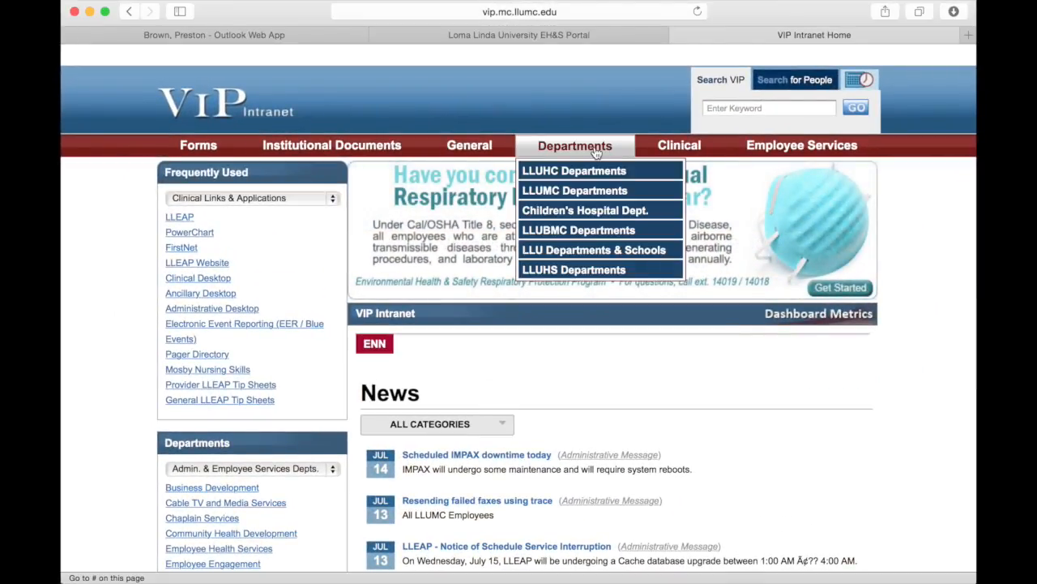
{"action": "left_click", "coordinate": [579, 269]}
{"action": "scroll", "coordinate": [577, 350], "scroll_direction": "down", "scroll_amount": 2}
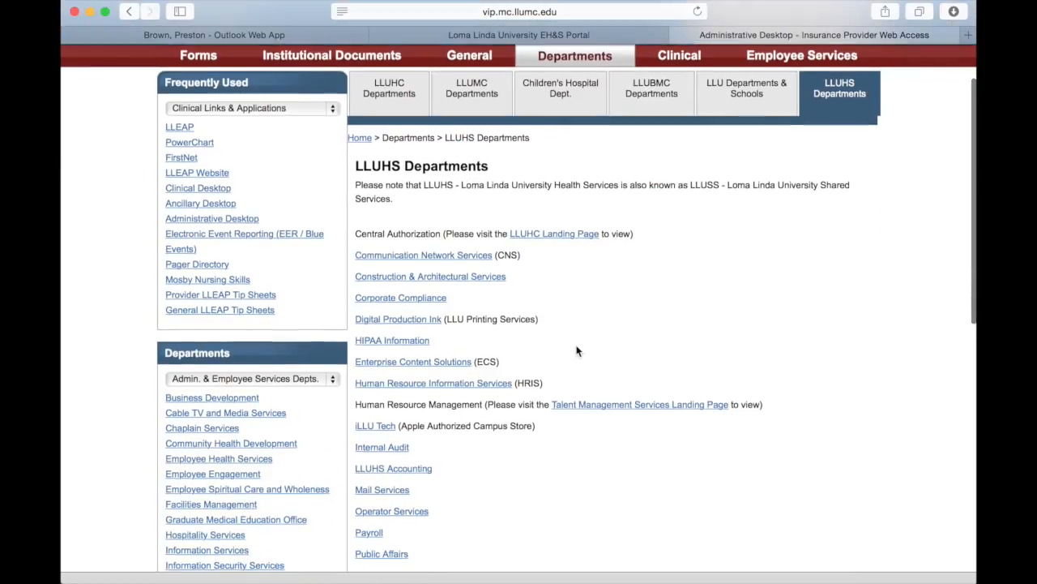
{"action": "scroll", "coordinate": [577, 350], "scroll_direction": "down", "scroll_amount": 5}
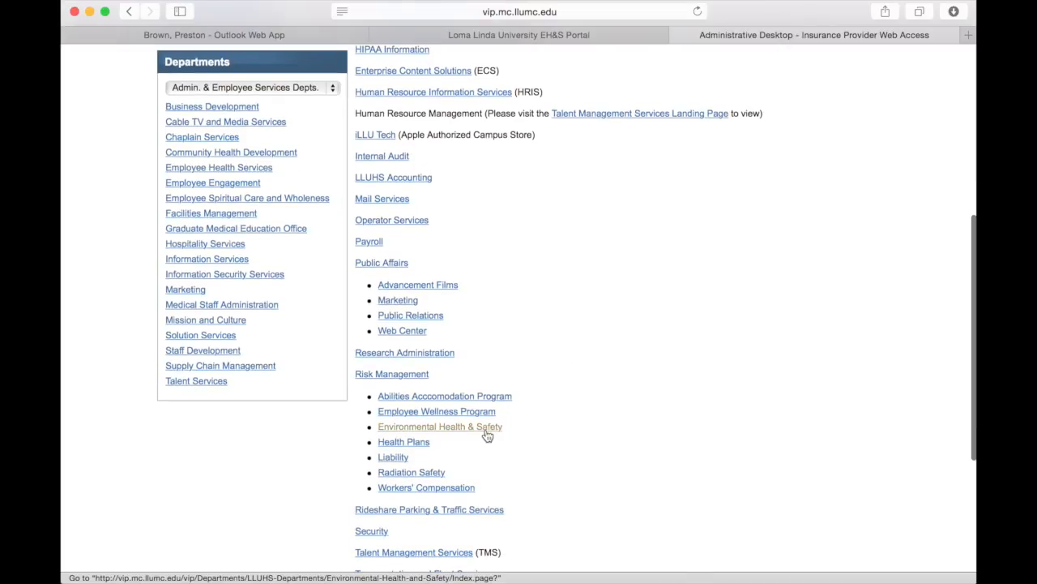
{"action": "left_click", "coordinate": [487, 435]}
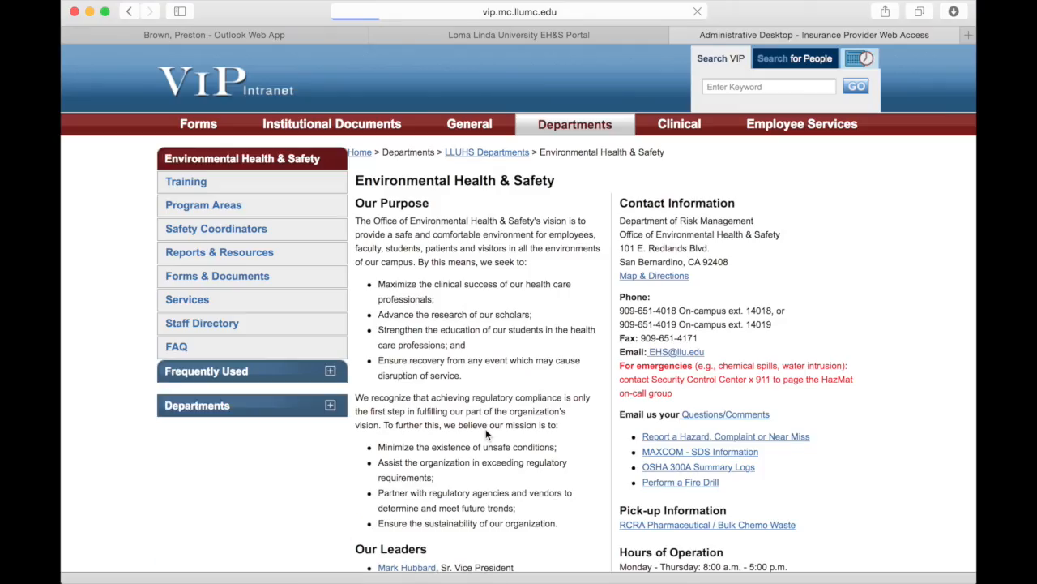
{"action": "left_click", "coordinate": [297, 257]}
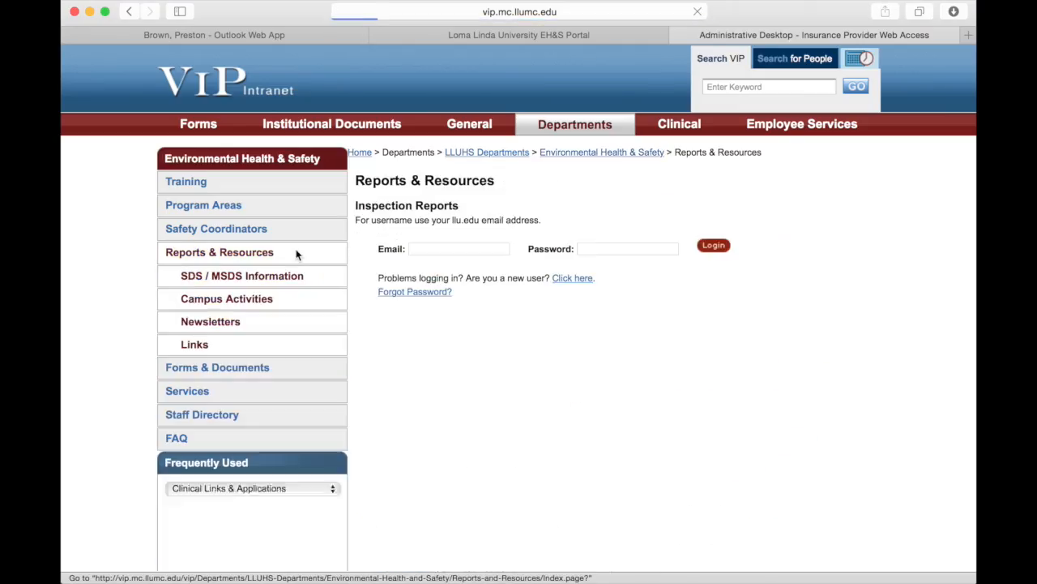
Log in to the inspection reports portal with the requester's e-mail and password.
{"action": "left_click", "coordinate": [473, 249]}
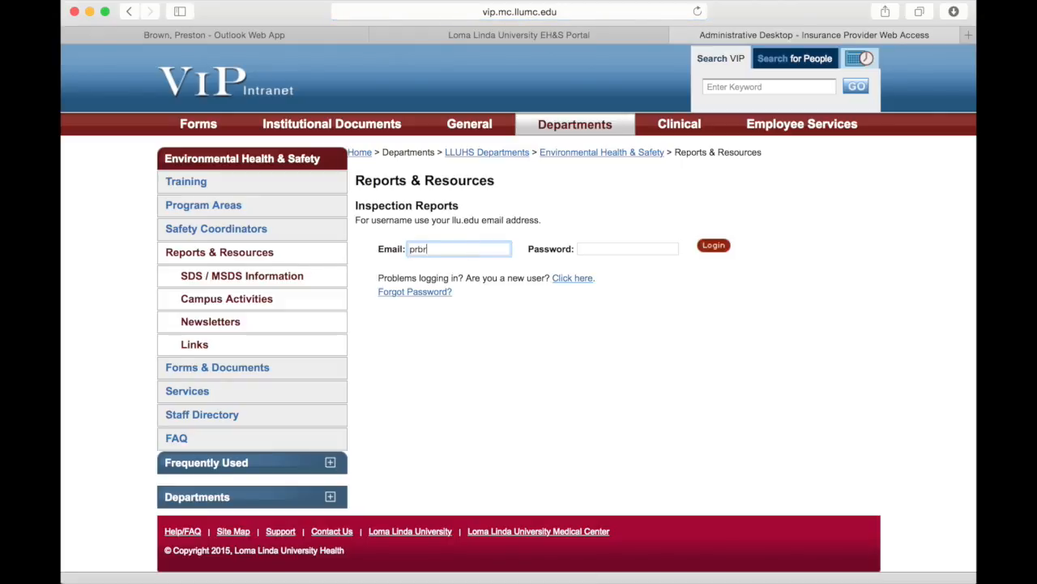
{"action": "key", "text": "Tab"}
{"action": "type", "text": "•••••••"}
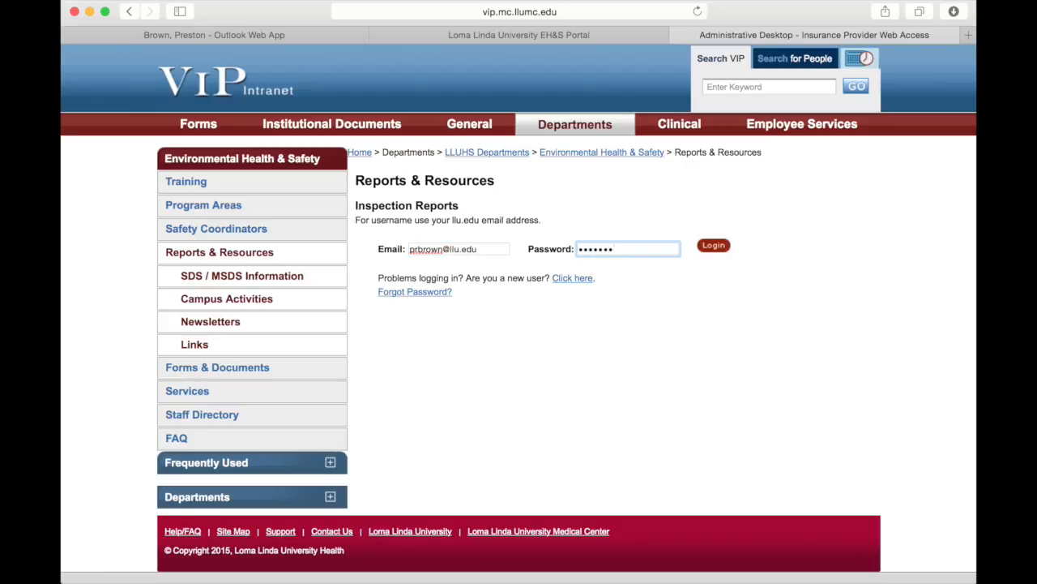
{"action": "left_click", "coordinate": [715, 246]}
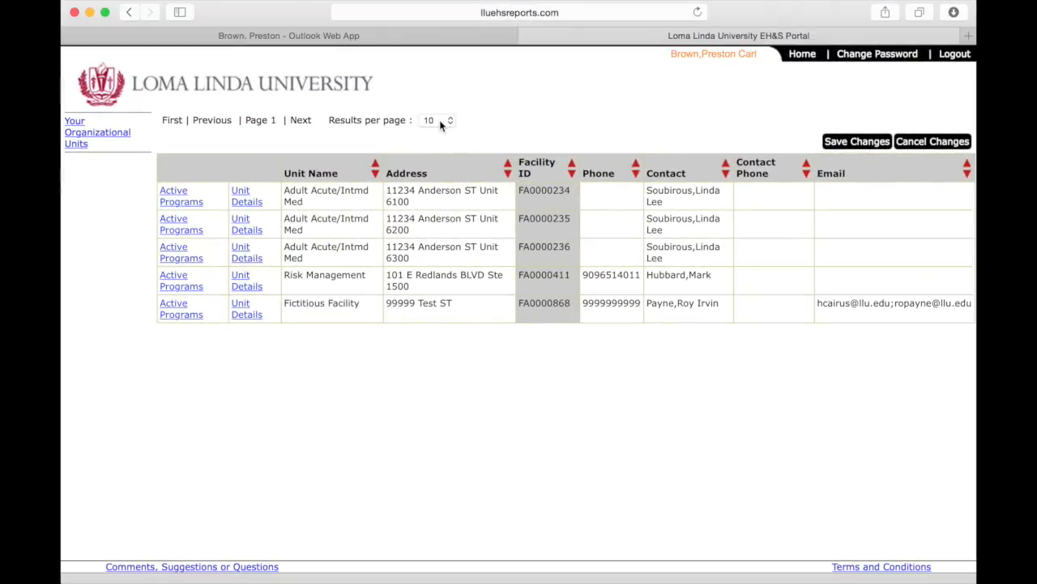
Switch the organizational units list to 50 results per page, then back to 10.
{"action": "left_click", "coordinate": [444, 120]}
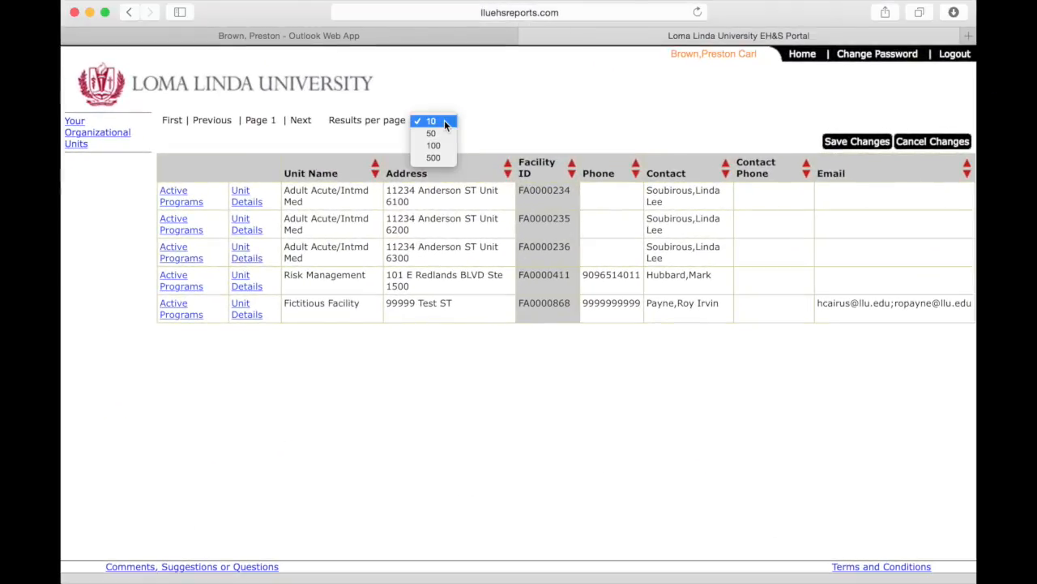
{"action": "left_click", "coordinate": [443, 130]}
{"action": "left_click", "coordinate": [443, 126]}
{"action": "left_click", "coordinate": [443, 111]}
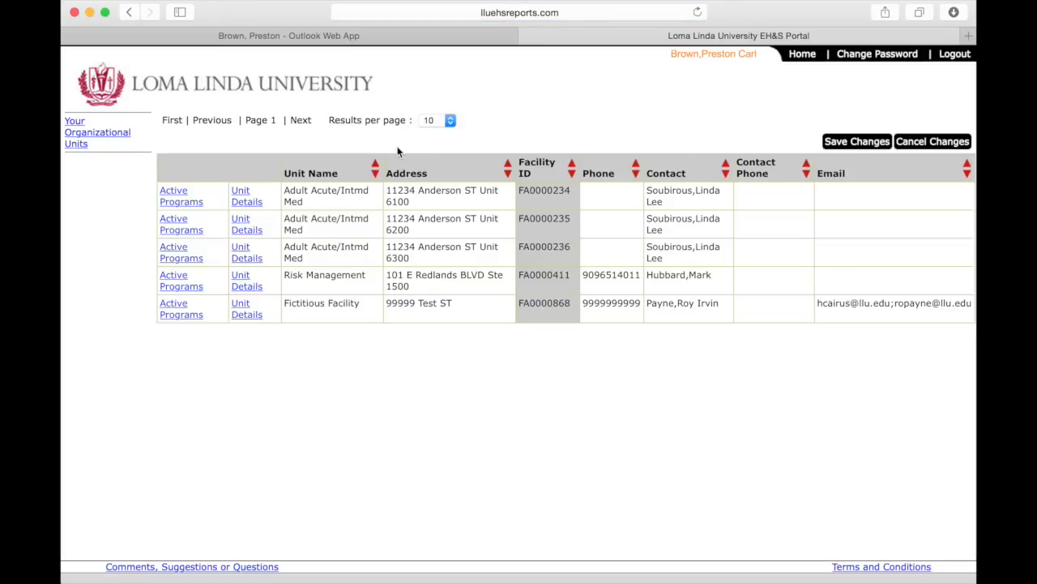
Sort units by address and Facility ID, then open Fictitious Facility's active programs.
{"action": "left_click", "coordinate": [507, 174]}
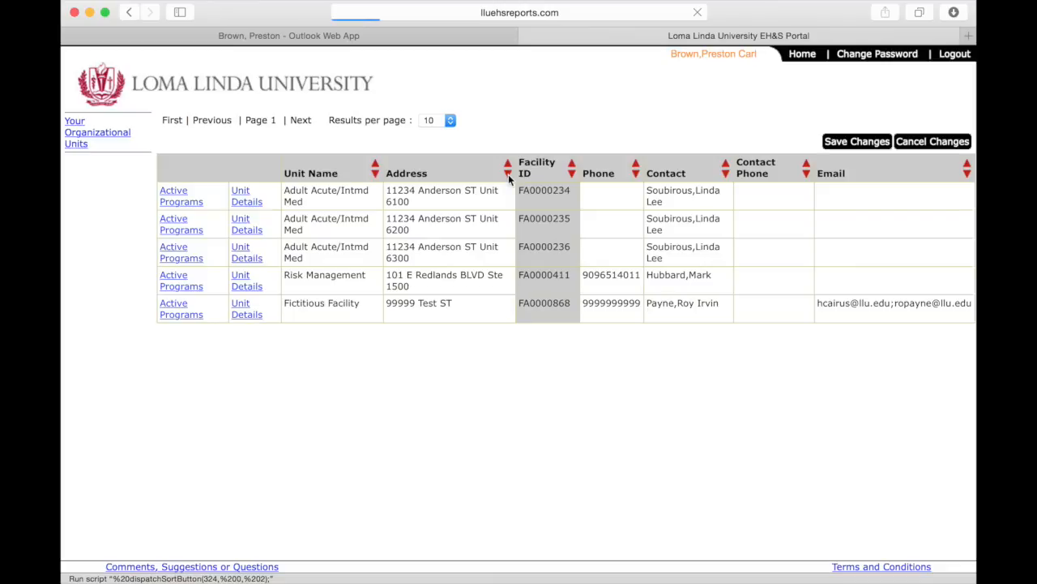
{"action": "left_click", "coordinate": [508, 167]}
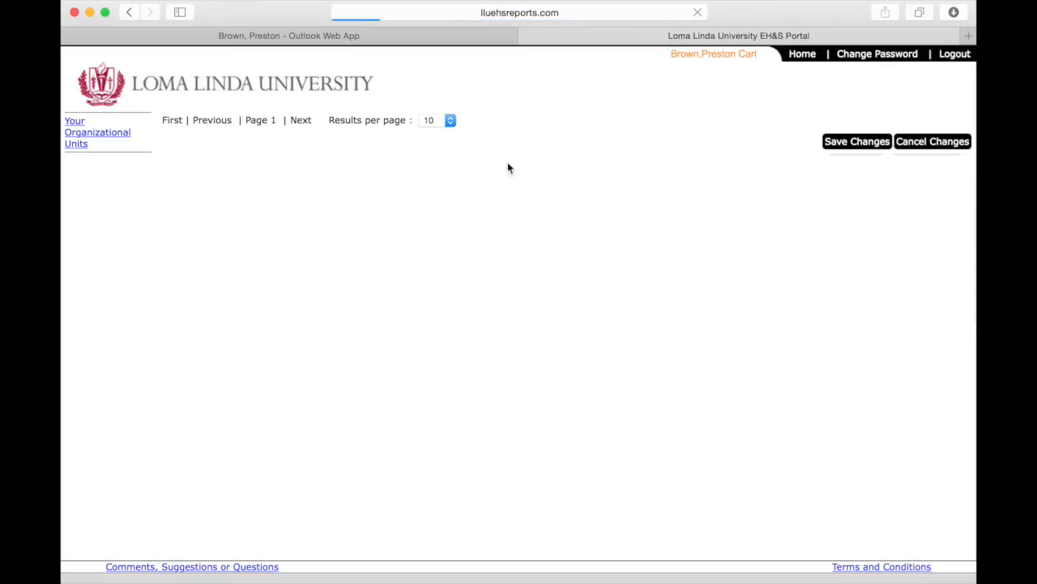
{"action": "left_click", "coordinate": [572, 175]}
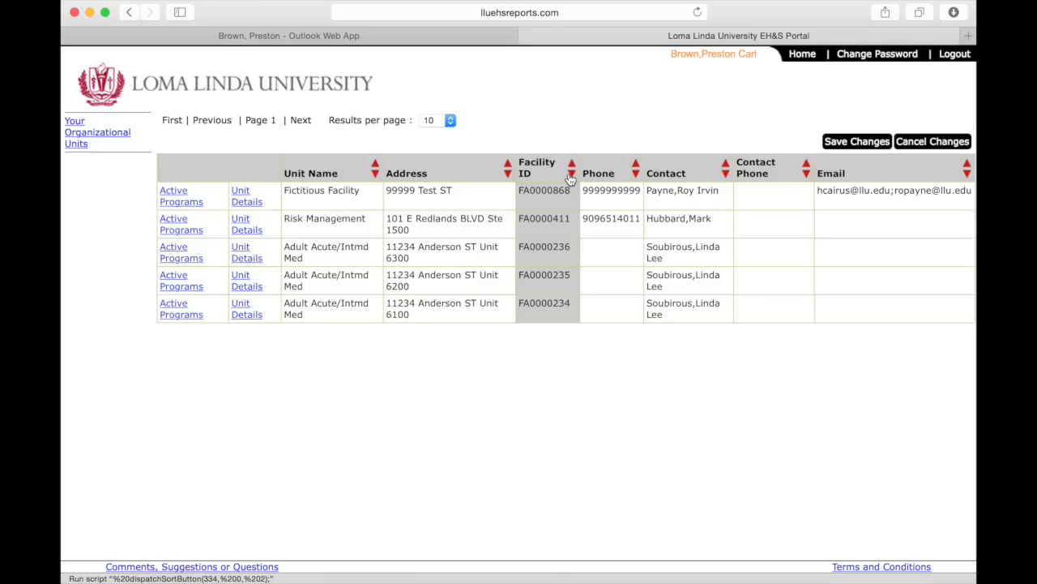
{"action": "left_click", "coordinate": [180, 203]}
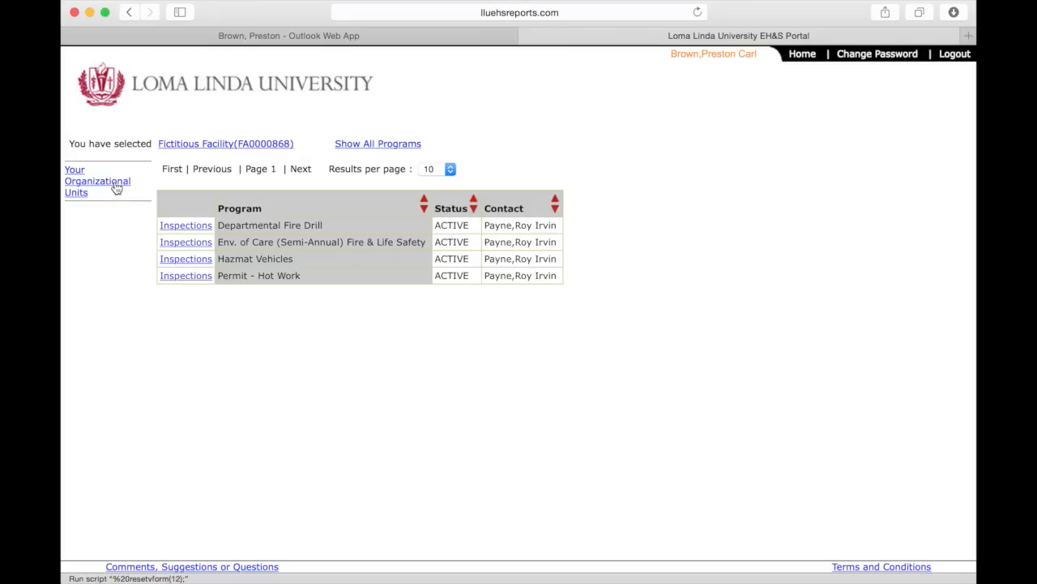
Return to the organizational units and open Fictitious Facility's Fire & Life Safety inspections.
{"action": "left_click", "coordinate": [115, 187]}
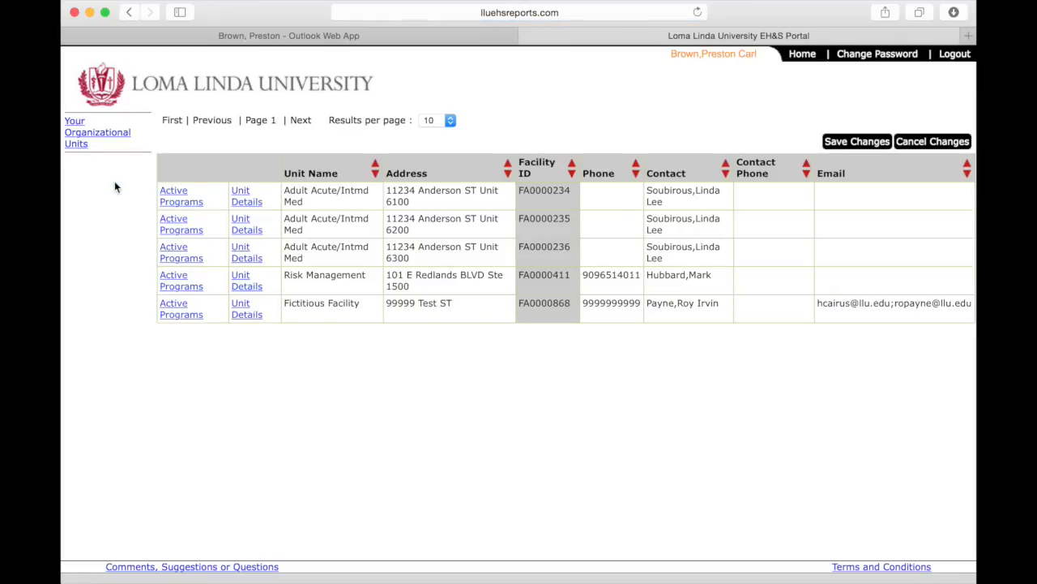
{"action": "left_click", "coordinate": [179, 315]}
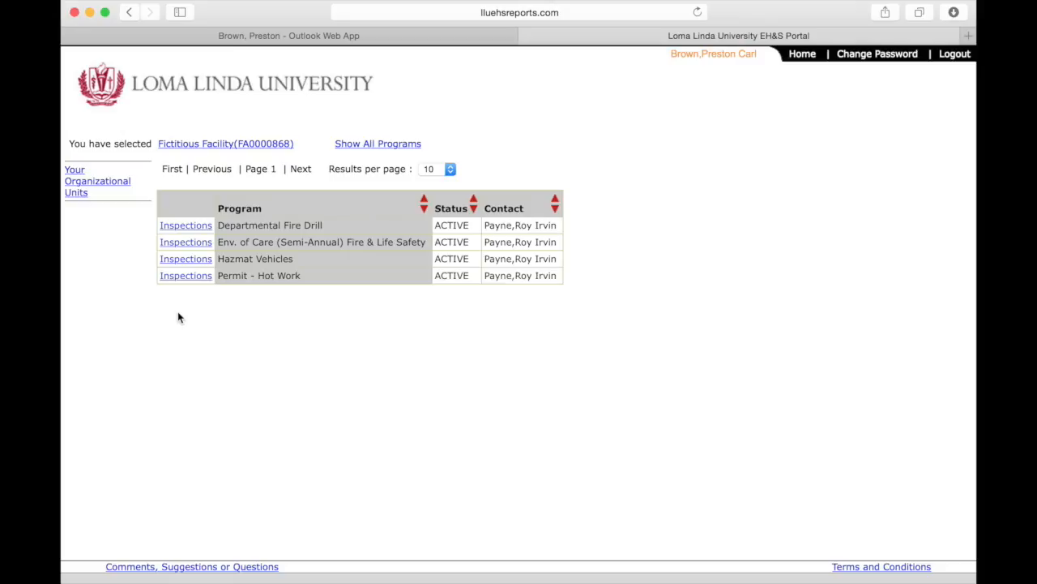
{"action": "left_click", "coordinate": [181, 242]}
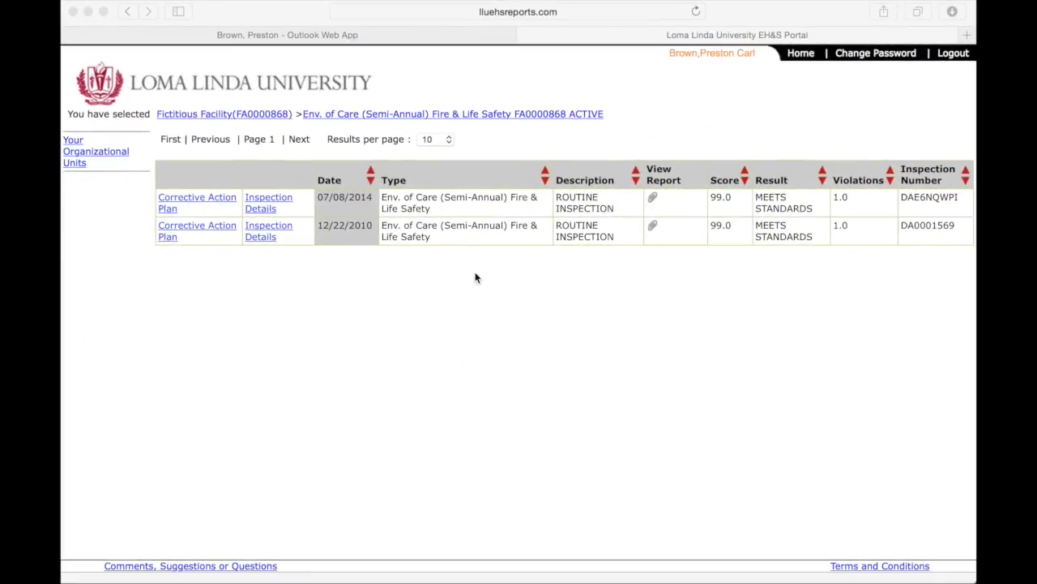
Sort the inspections by date, show 50 per page, and open the 12/22/2010 report.
{"action": "left_click", "coordinate": [371, 181]}
{"action": "left_click", "coordinate": [371, 183]}
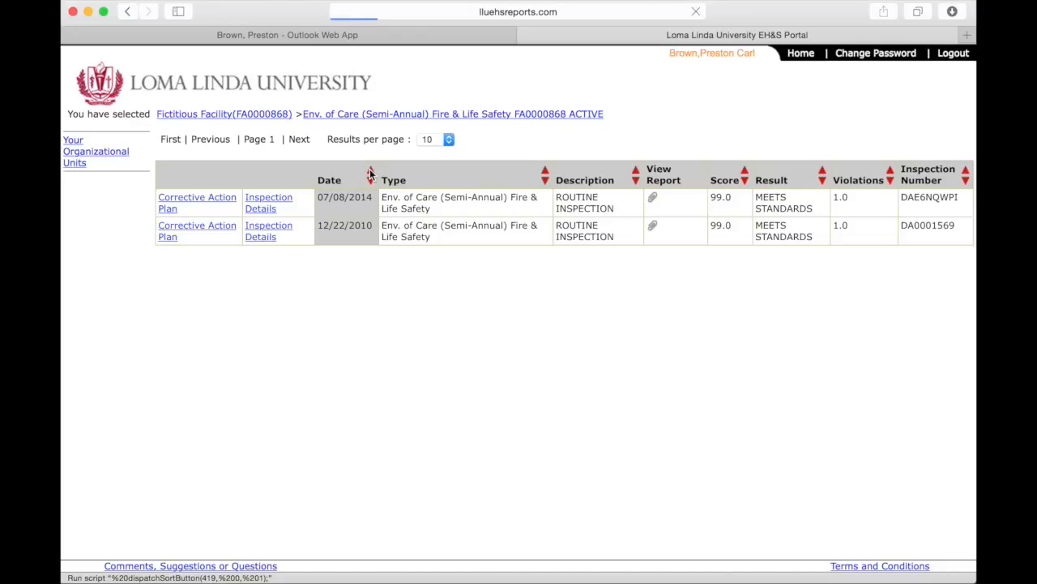
{"action": "left_click", "coordinate": [445, 143]}
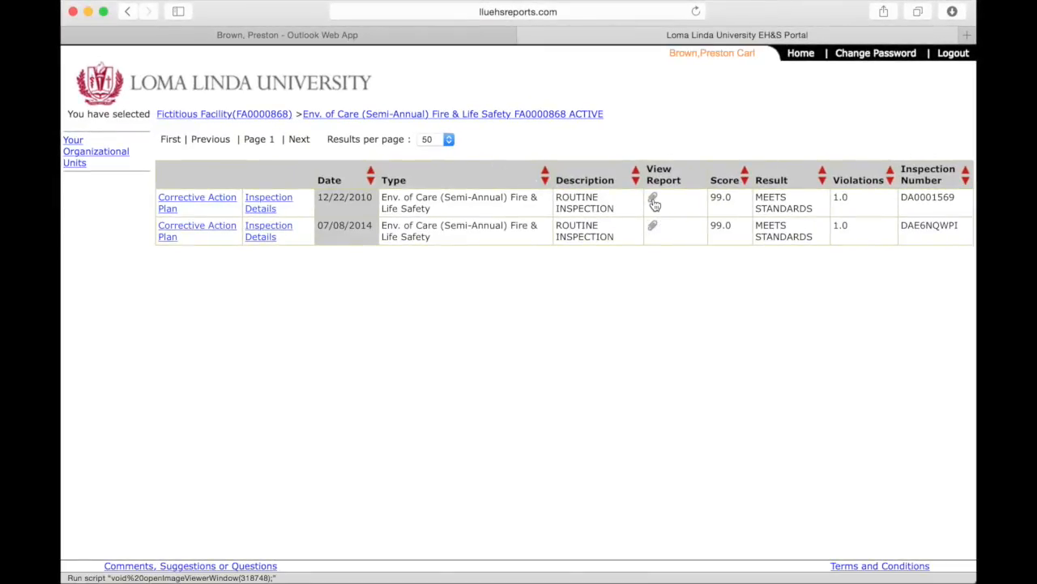
{"action": "left_click", "coordinate": [653, 199]}
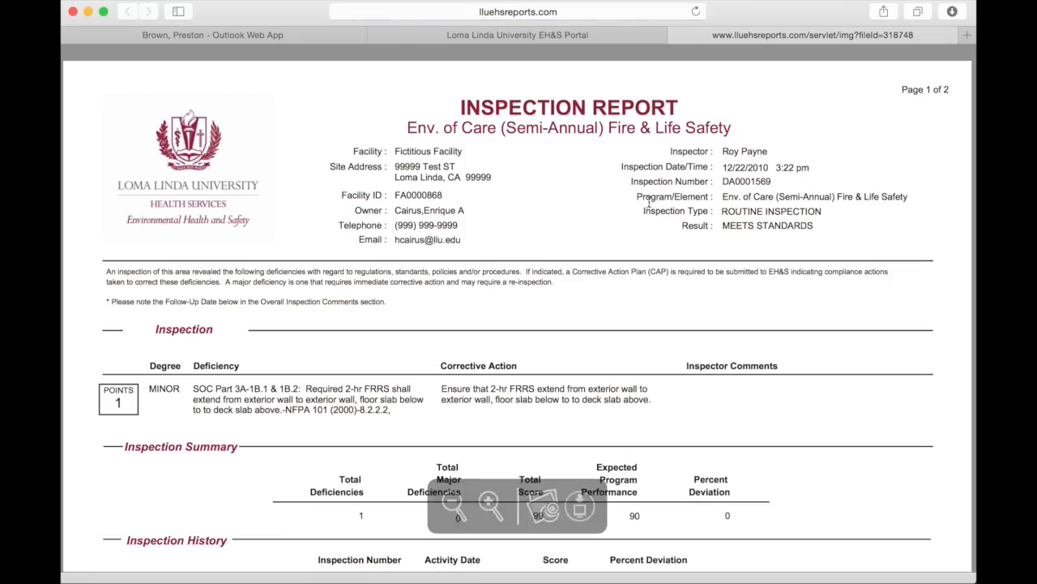
Scroll through the 12/22/2010 inspection report's summary and inspection history.
{"action": "scroll", "coordinate": [962, 258], "scroll_direction": "down", "scroll_amount": 1}
{"action": "scroll", "coordinate": [962, 258], "scroll_direction": "down", "scroll_amount": 3}
{"action": "scroll", "coordinate": [962, 258], "scroll_direction": "down", "scroll_amount": 15}
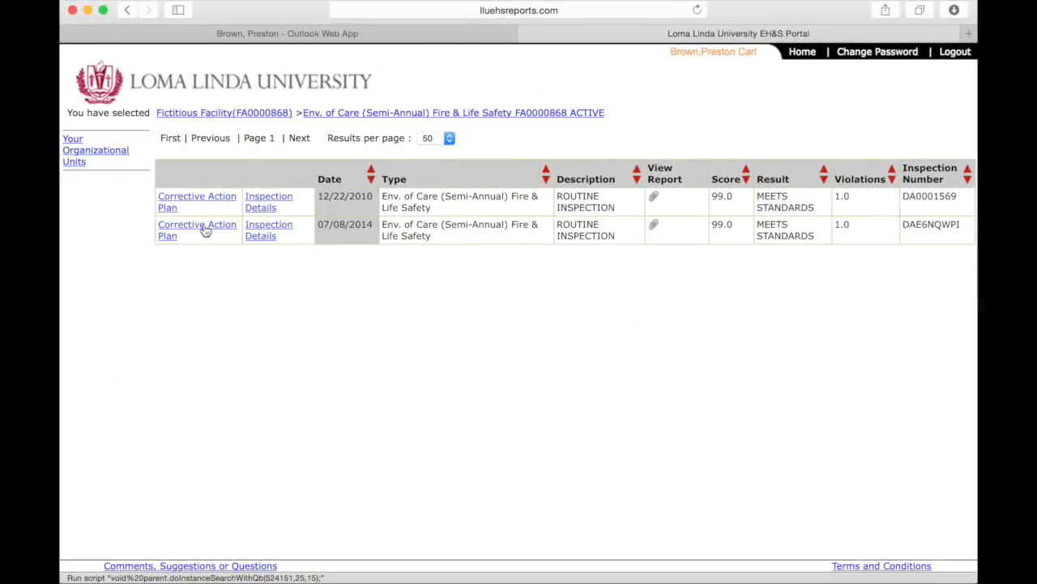
Open the Corrective Action Plan link on the 07/08/2014 inspection row.
{"action": "left_click", "coordinate": [204, 230]}
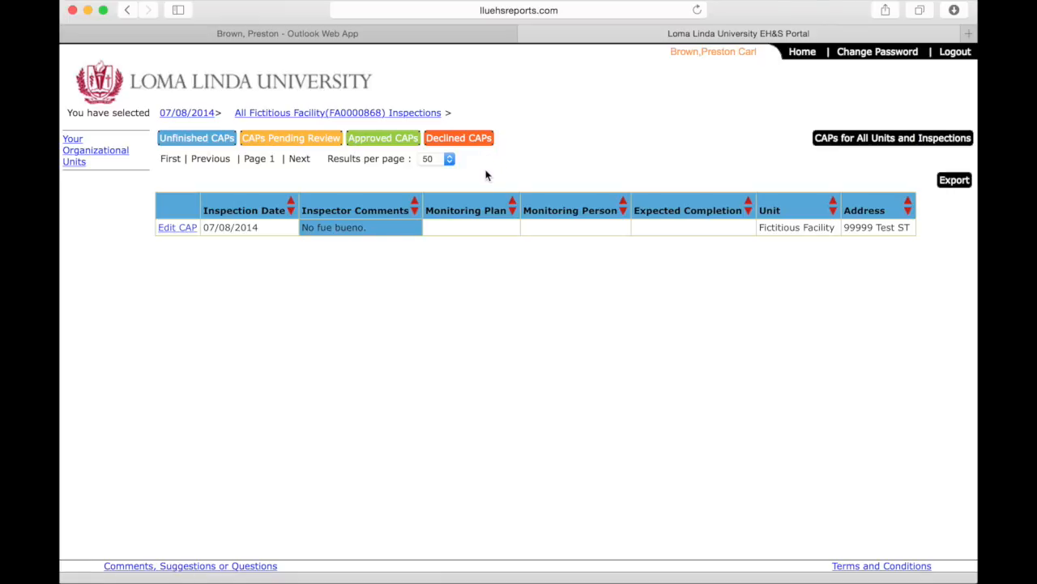
Show unfinished CAPs for all units, re-sort the list, and set results per page.
{"action": "left_click", "coordinate": [846, 144]}
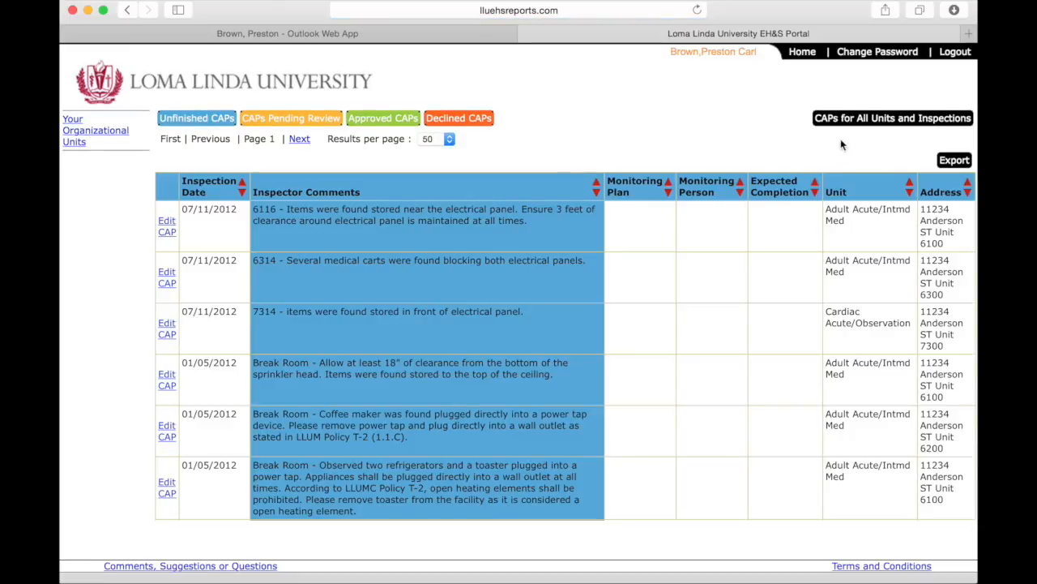
{"action": "left_click", "coordinate": [242, 193]}
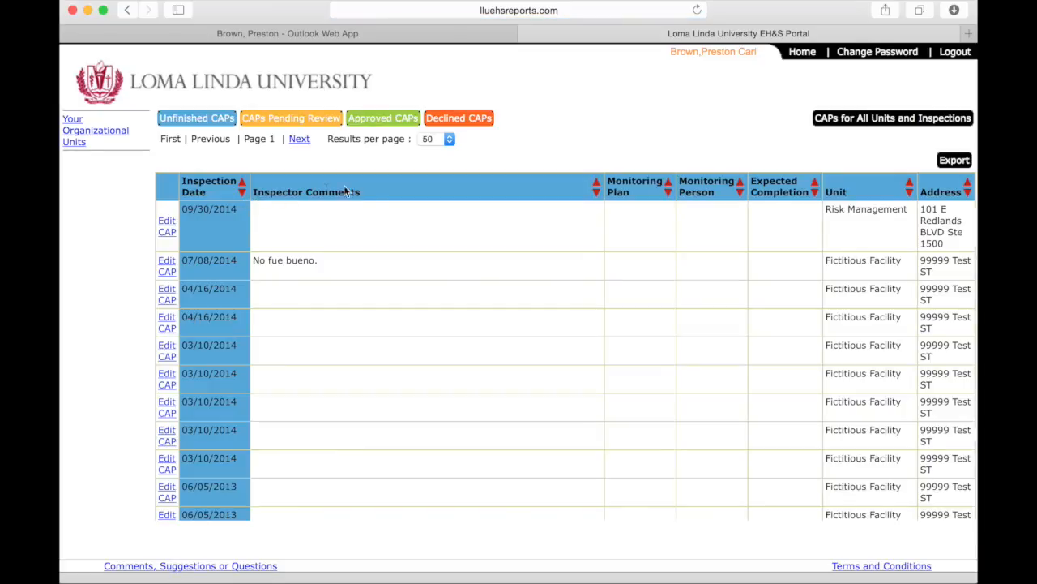
{"action": "left_click", "coordinate": [445, 141]}
{"action": "left_click", "coordinate": [442, 140]}
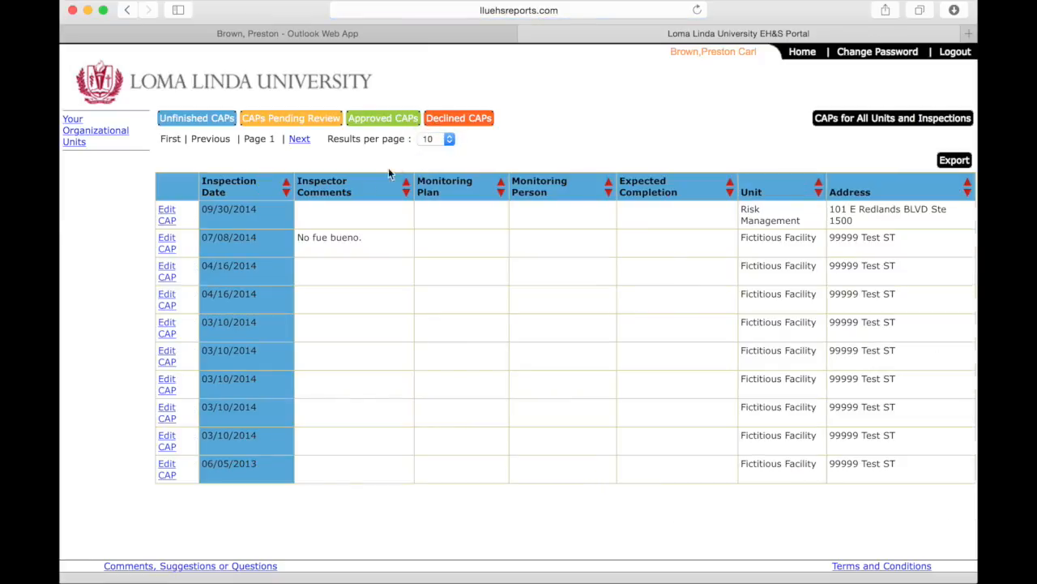
{"action": "left_click", "coordinate": [167, 248]}
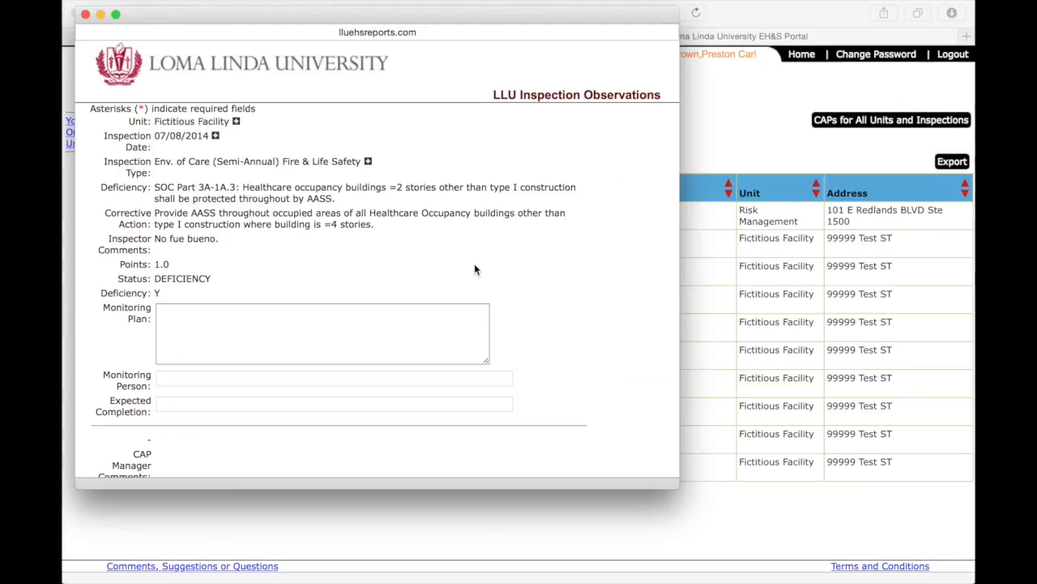
{"action": "left_click_drag", "start_coordinate": [157, 135], "coordinate": [230, 122]}
{"action": "left_click", "coordinate": [158, 126]}
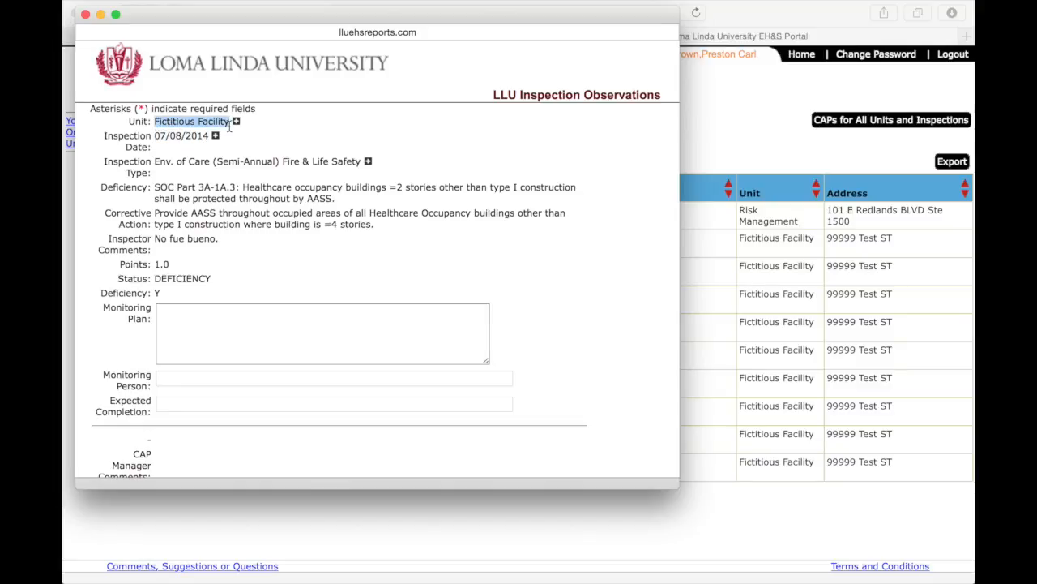
{"action": "left_click_drag", "start_coordinate": [156, 239], "coordinate": [220, 240]}
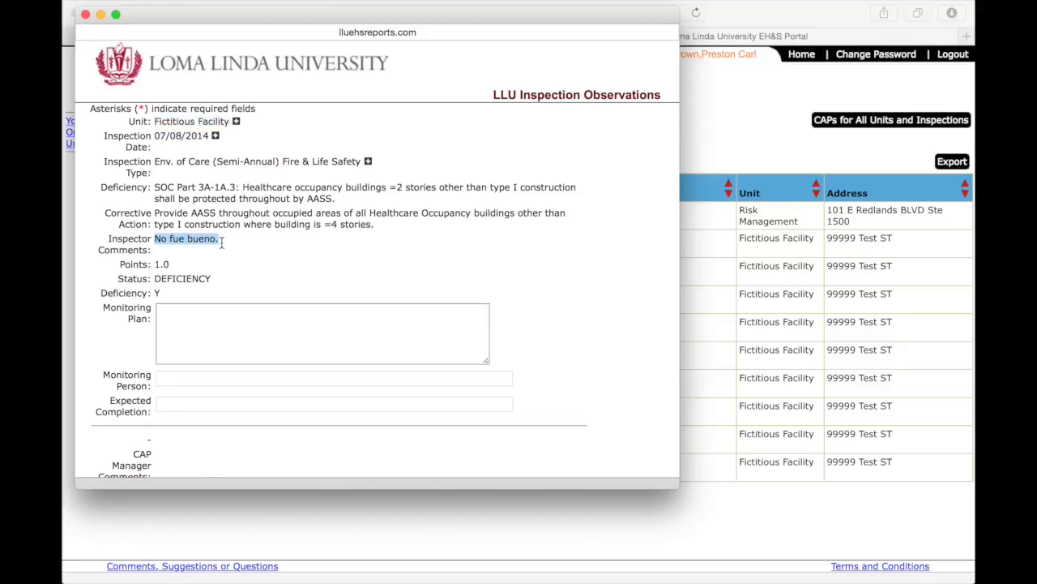
{"action": "left_click", "coordinate": [157, 265]}
{"action": "double_click", "coordinate": [158, 264]}
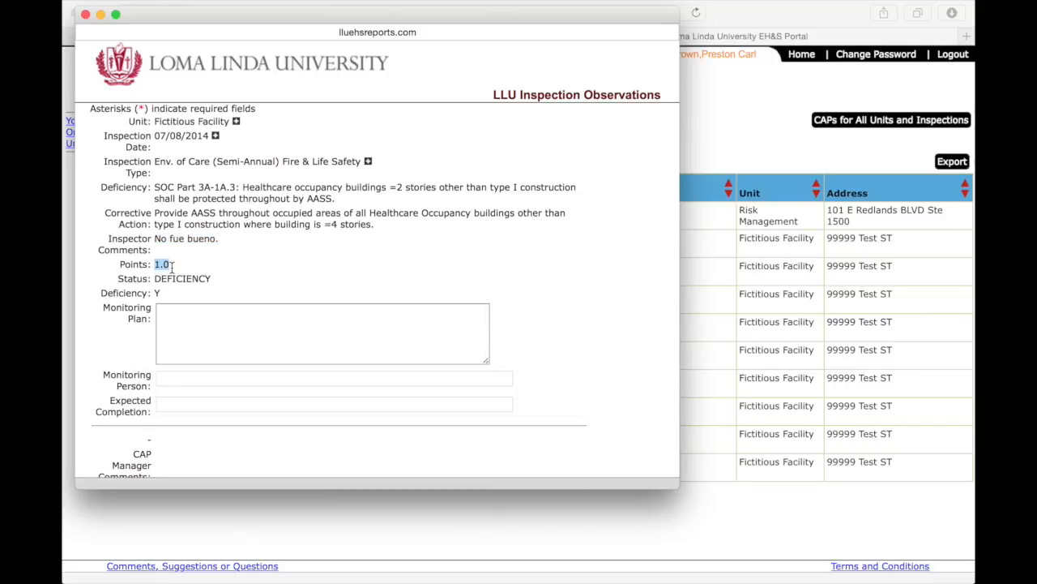
{"action": "left_click", "coordinate": [254, 309]}
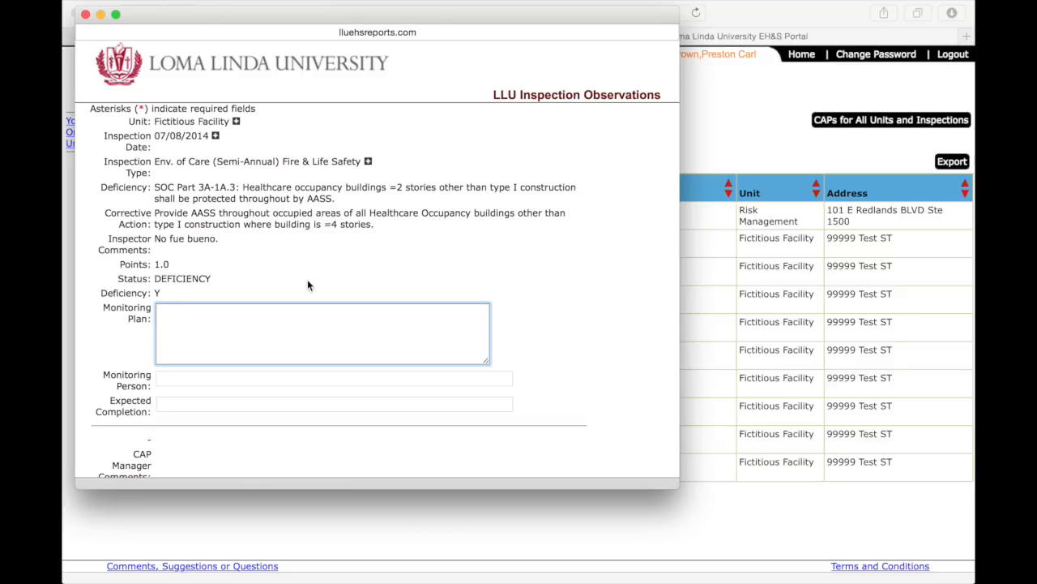
Enter plan 'Our plan is to re-train staff at the next staff meeting.', a monitoring person's name, completion 01/01/2020.
{"action": "type", "text": "Our plan is to re-train staff at "}
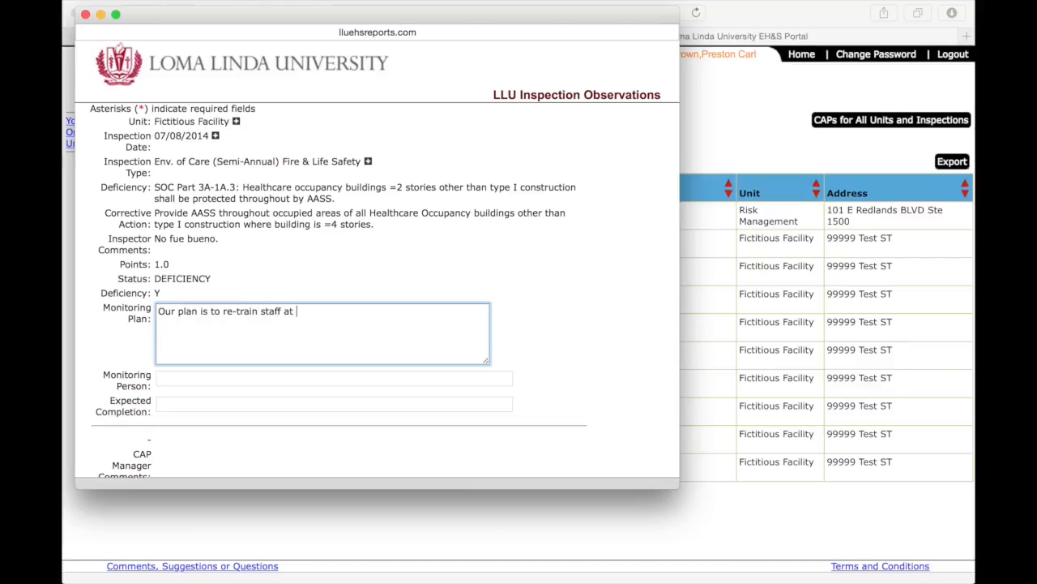
{"action": "type", "text": "the next staff meeting."}
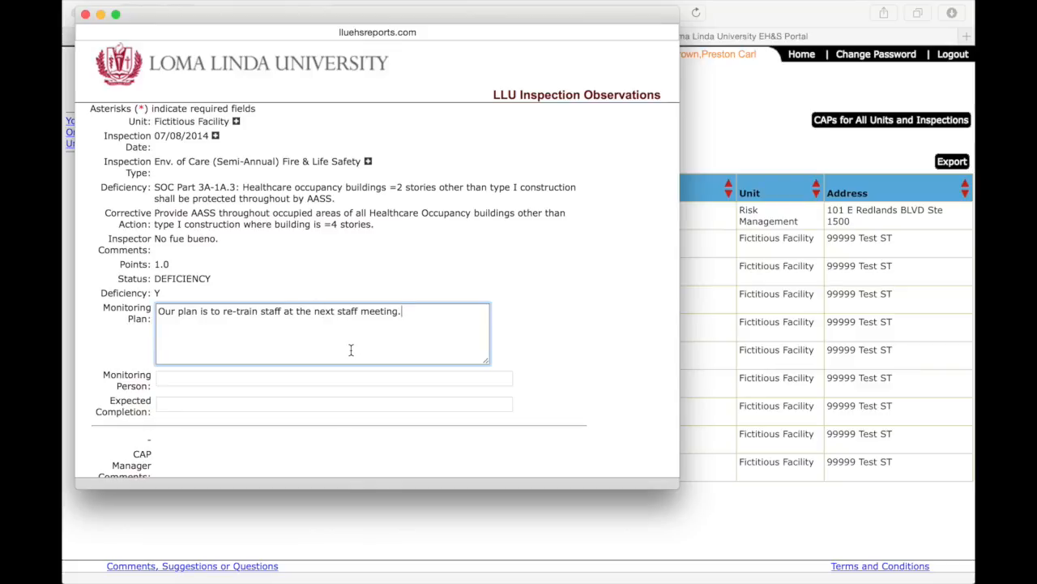
{"action": "left_click", "coordinate": [344, 376]}
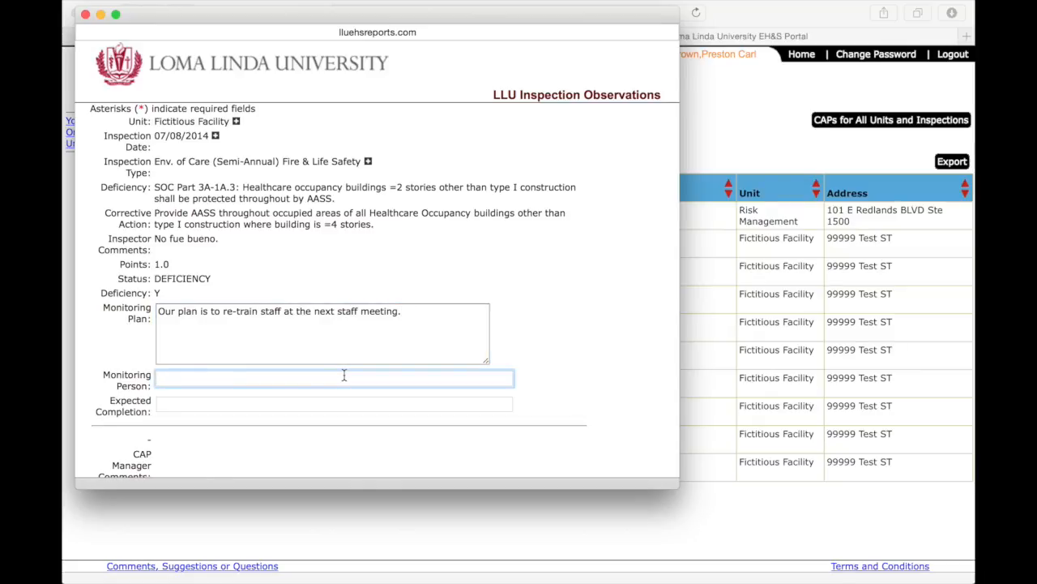
{"action": "type", "text": "Elmer Fudd"}
{"action": "left_click", "coordinate": [335, 405]}
{"action": "type", "text": "01"}
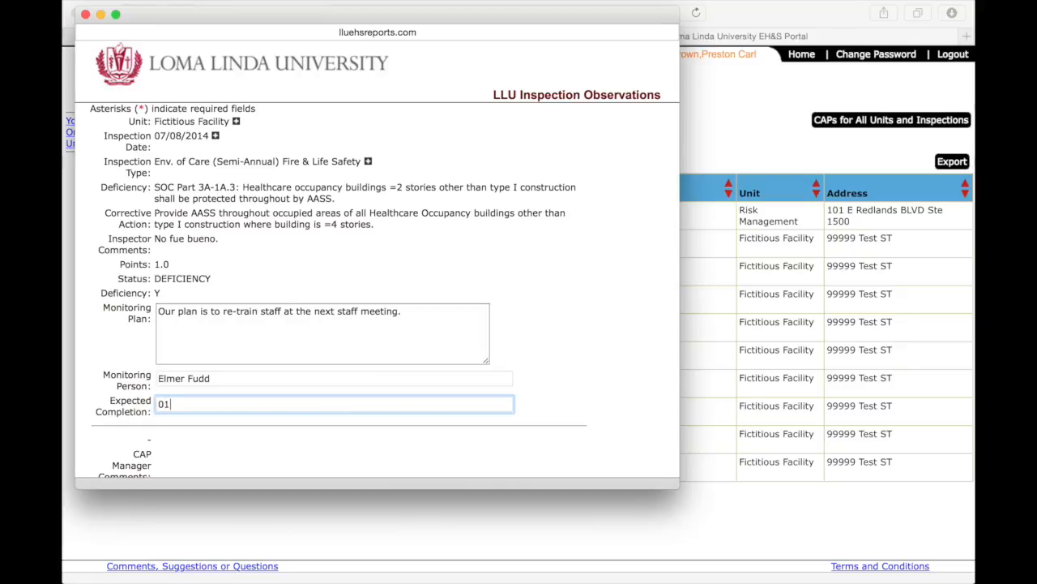
{"action": "type", "text": "/01"}
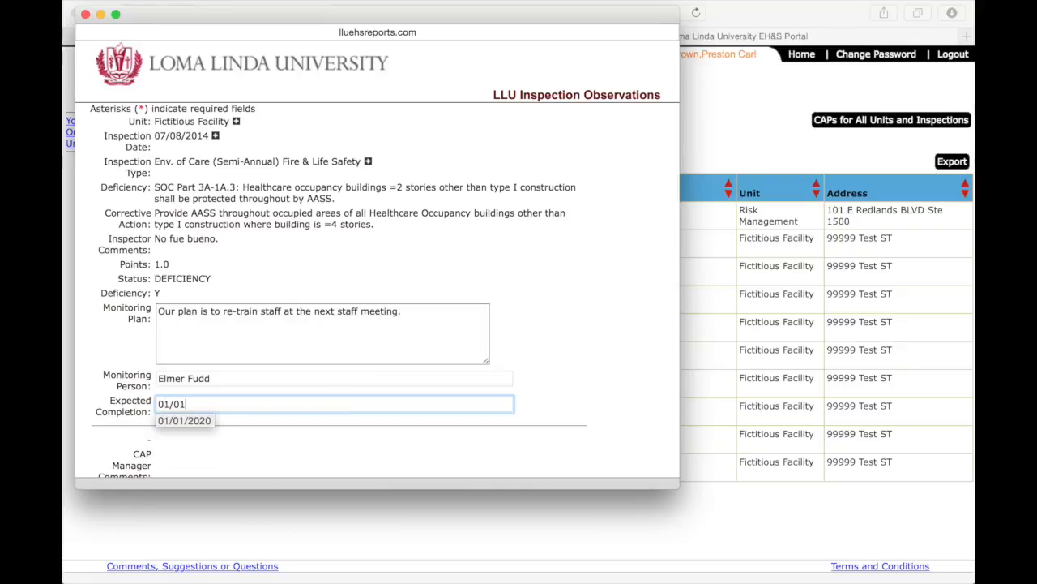
{"action": "type", "text": "/2020"}
{"action": "left_click", "coordinate": [362, 430]}
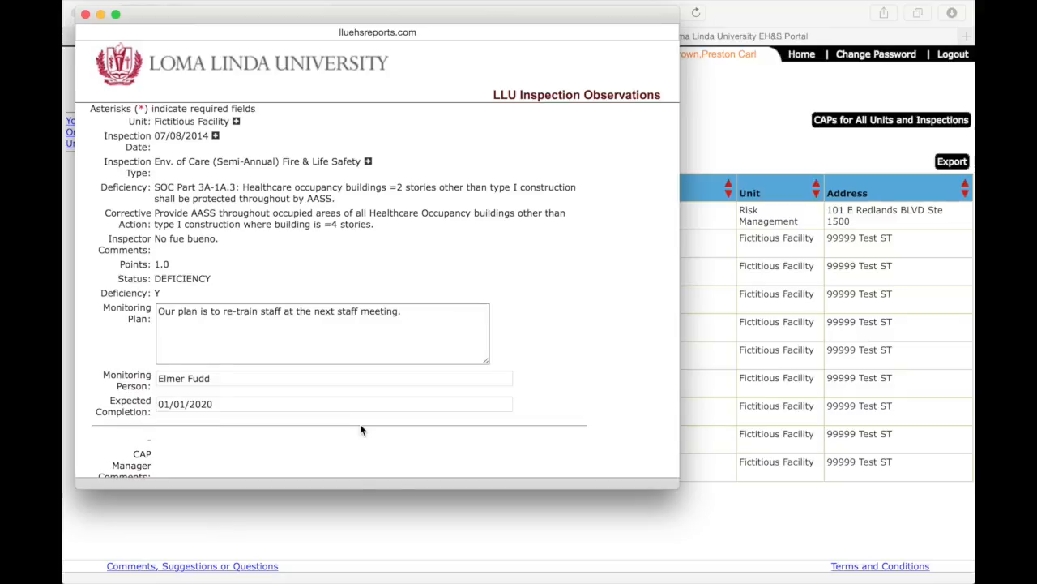
{"action": "scroll", "coordinate": [361, 429], "scroll_direction": "down", "scroll_amount": 3}
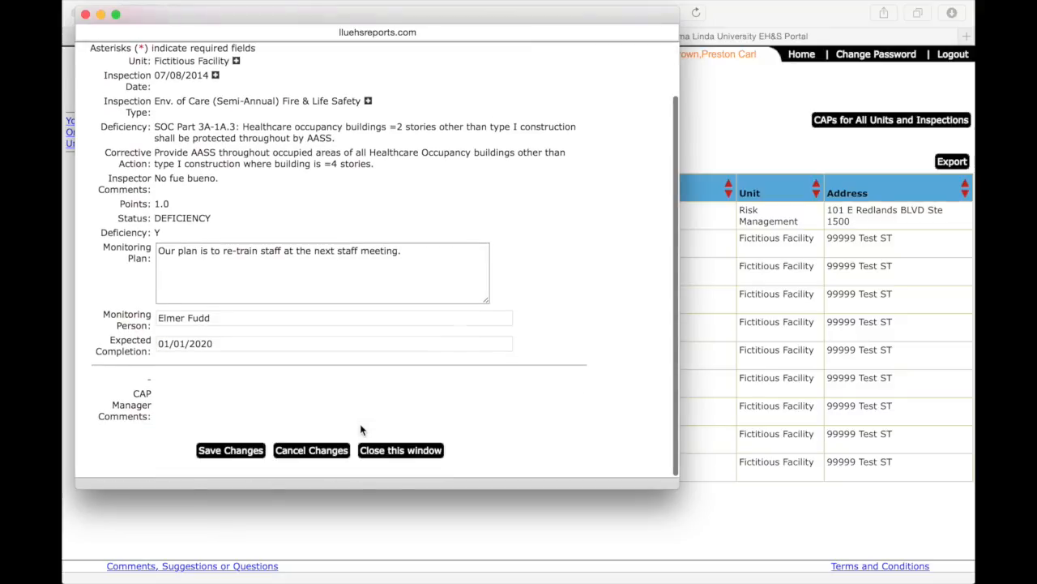
Save Changes to submit the CAP, confirm the thank-you message, and close the window.
{"action": "left_click", "coordinate": [229, 452]}
{"action": "left_click_drag", "start_coordinate": [299, 125], "coordinate": [79, 128]}
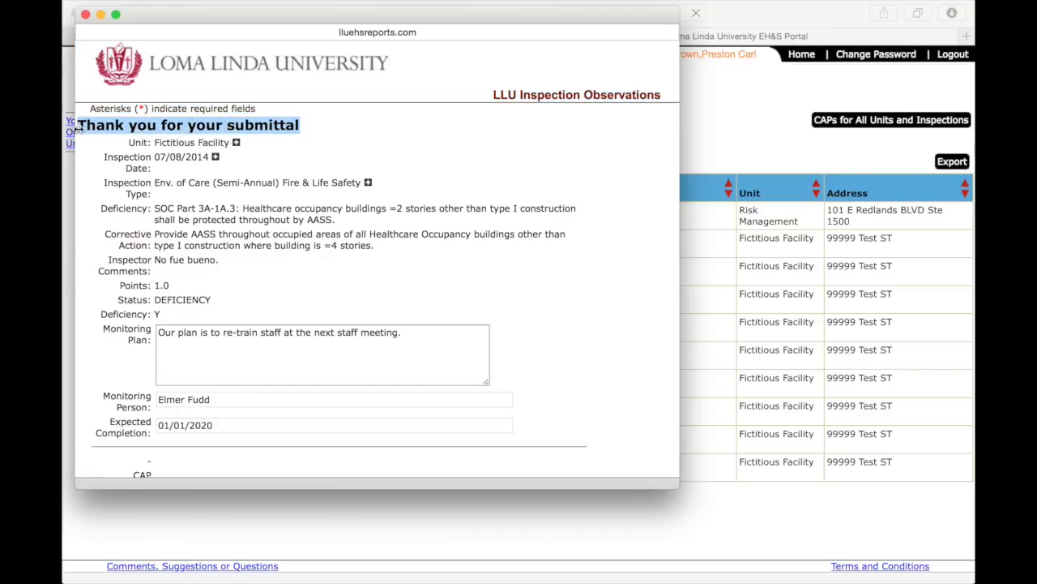
{"action": "left_click", "coordinate": [389, 147]}
{"action": "scroll", "coordinate": [391, 154], "scroll_direction": "down", "scroll_amount": 3}
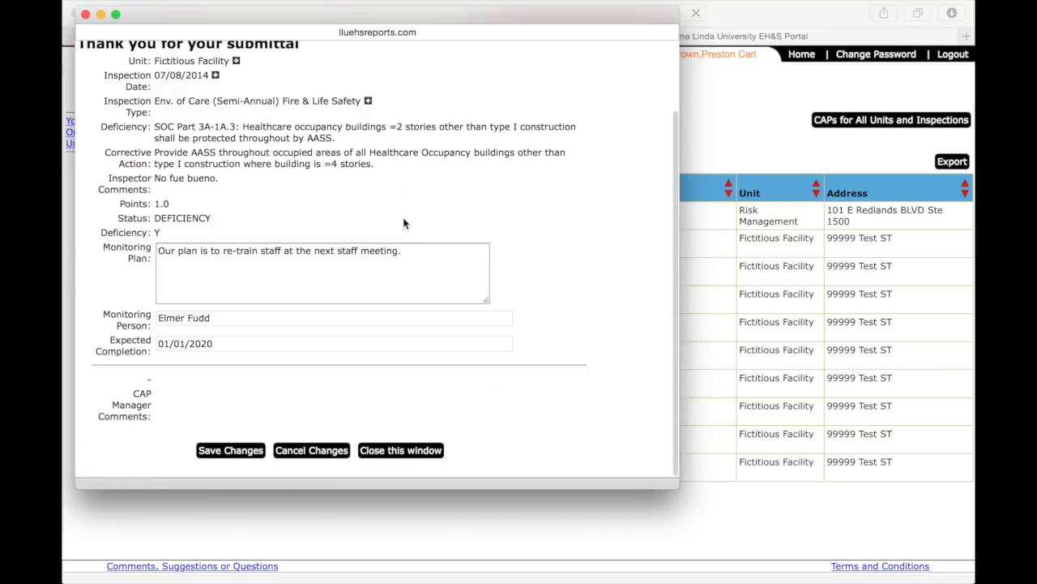
{"action": "left_click", "coordinate": [406, 450]}
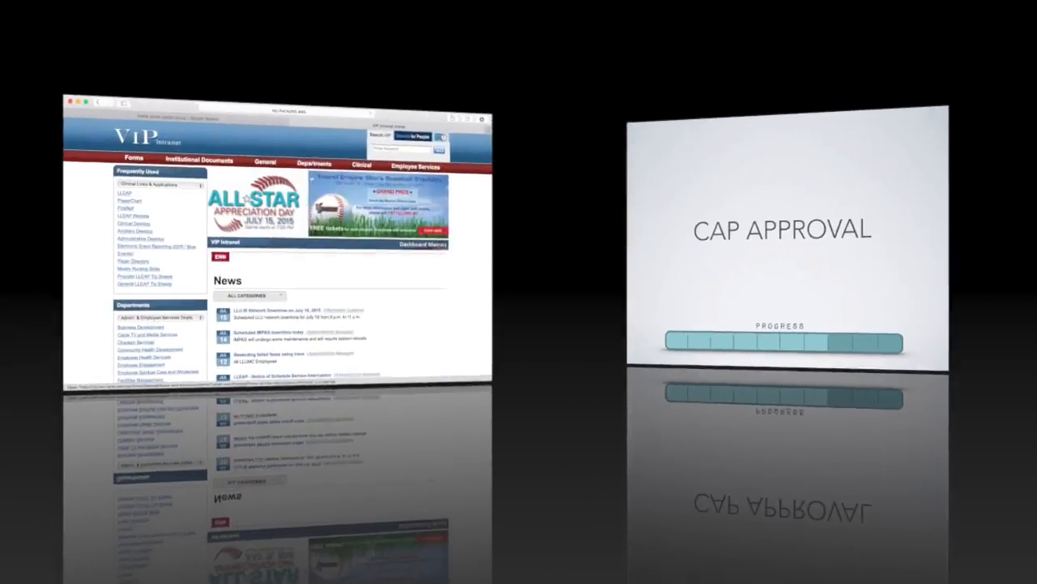
Go to the Environmental Health & Safety Reports & Resources page in the VIP Intranet.
{"action": "scroll", "coordinate": [660, 327], "scroll_direction": "down", "scroll_amount": 5}
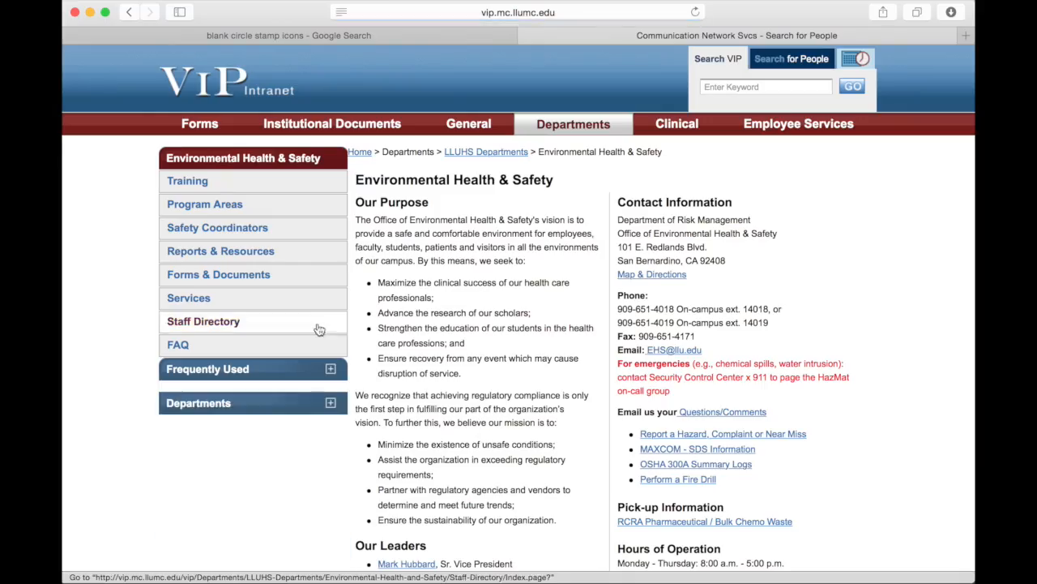
{"action": "left_click", "coordinate": [286, 256]}
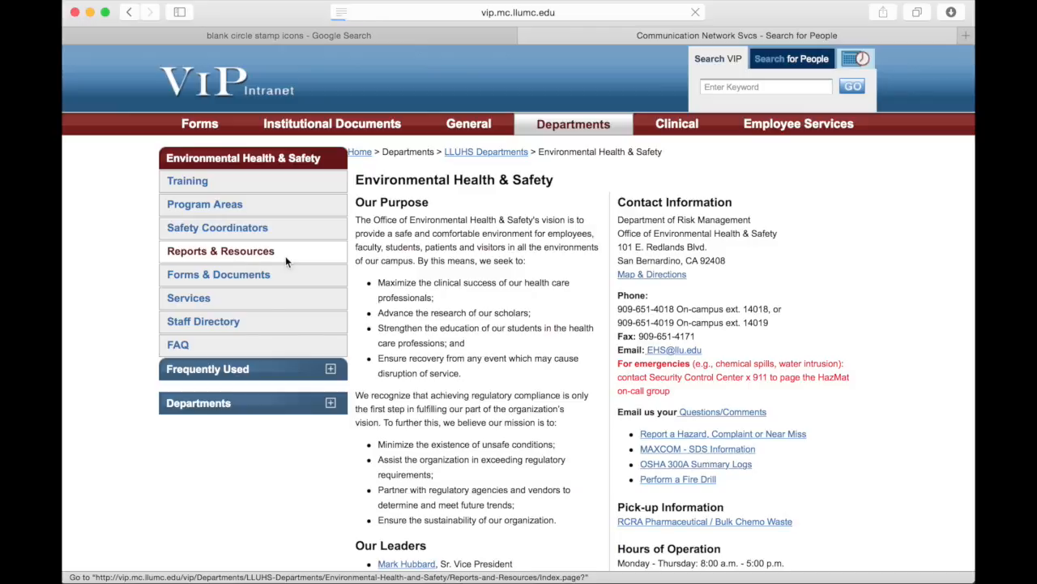
{"action": "left_click", "coordinate": [470, 248]}
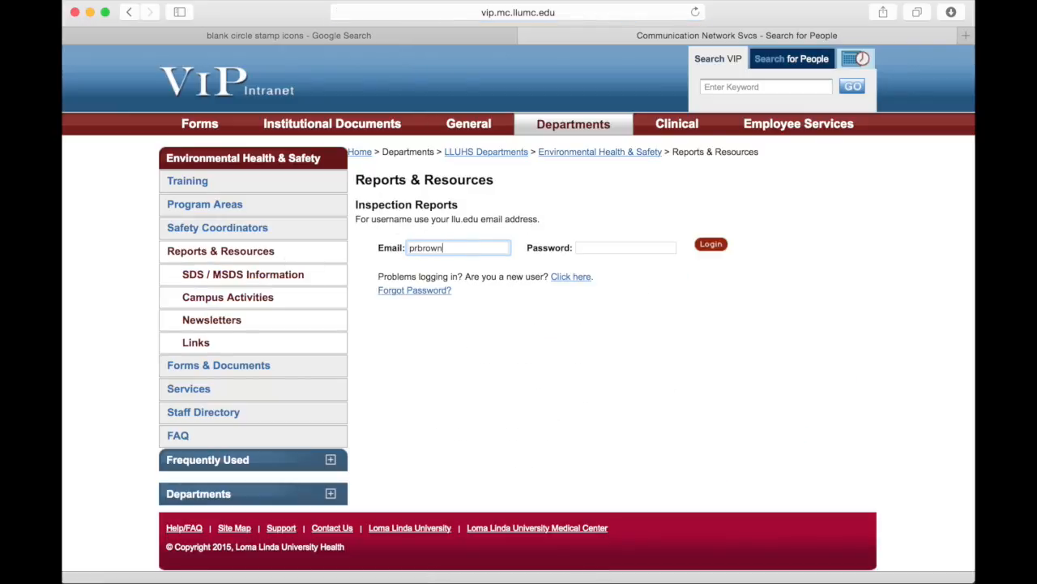
Log in with the account email and password, then open Fictitious Facility's active programs.
{"action": "key", "text": "Tab"}
{"action": "type", "text": "p•••••••"}
{"action": "left_click", "coordinate": [711, 244]}
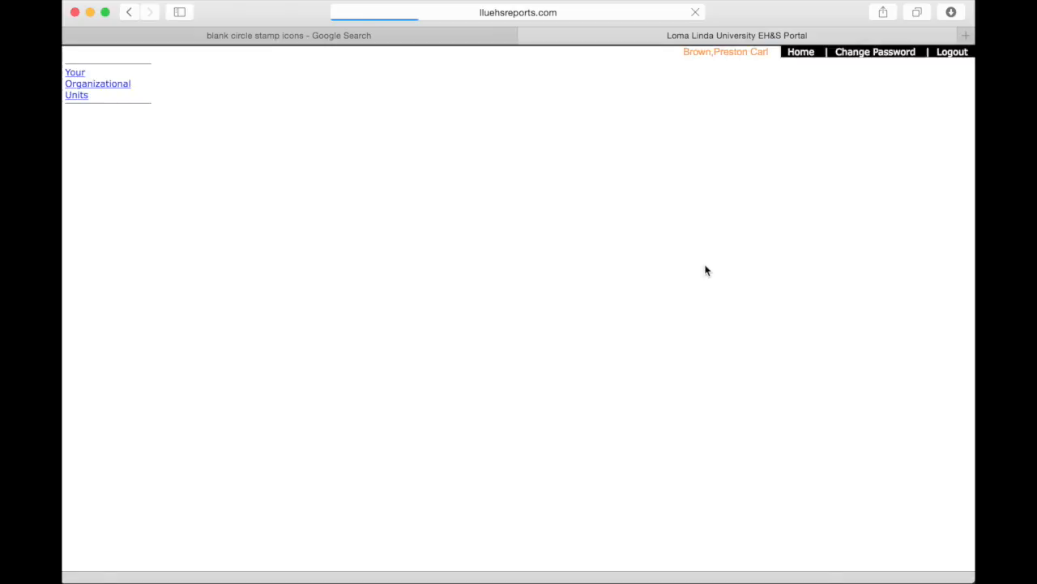
{"action": "left_click", "coordinate": [178, 310]}
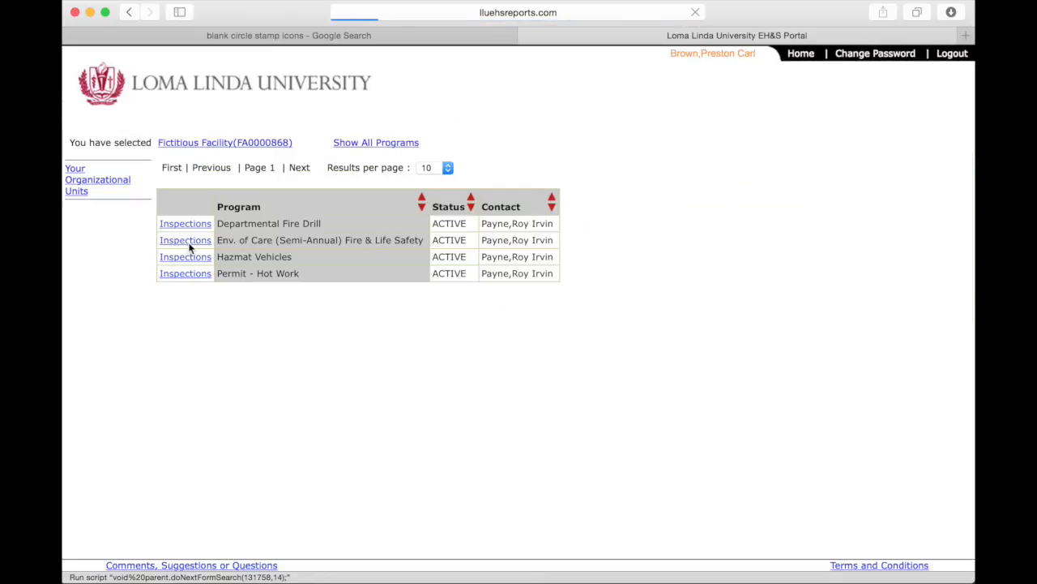
Open the Reviewed - Not Approved CAP for the 07/08/2014 Env. of Care (Semi-Annual) Fire & Life Safety inspection.
{"action": "left_click", "coordinate": [188, 244]}
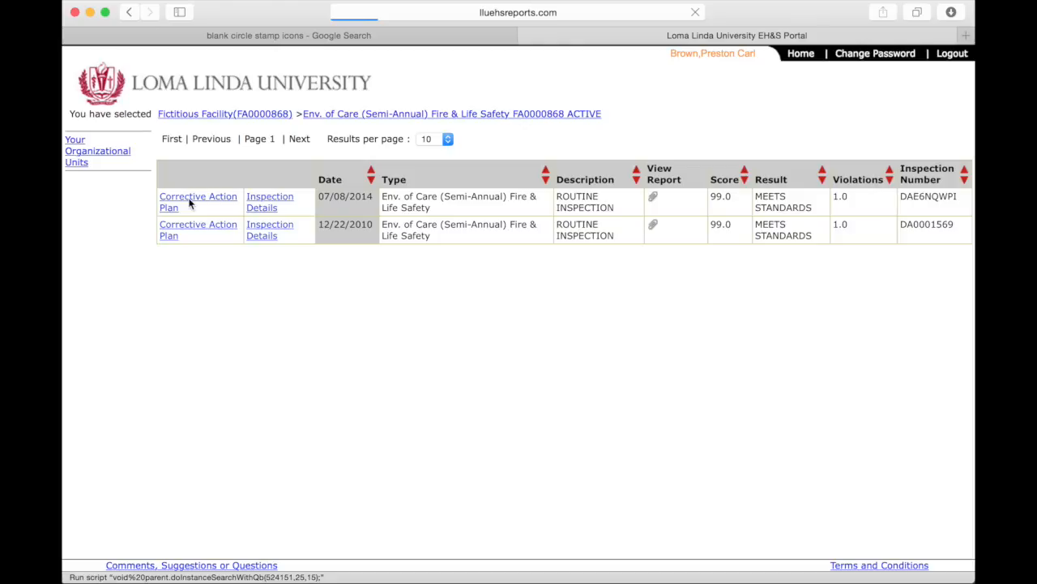
{"action": "left_click", "coordinate": [192, 203]}
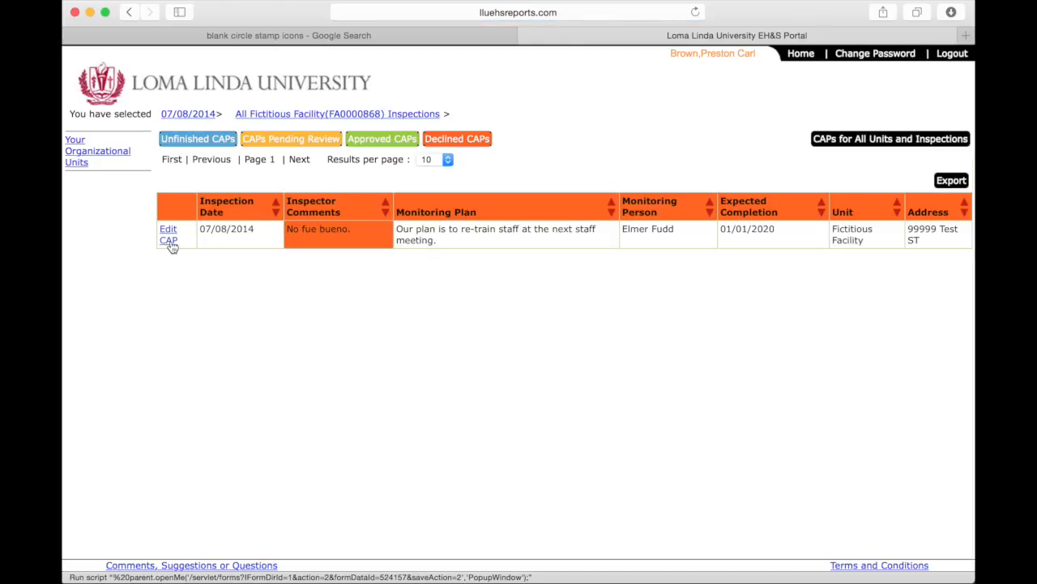
{"action": "left_click", "coordinate": [170, 241]}
{"action": "scroll", "coordinate": [254, 399], "scroll_direction": "down", "scroll_amount": 3}
Change the expected completion to 01/01/2016, enter a new monitoring person, and resubmit the CAP.
{"action": "triple_click", "coordinate": [254, 399]}
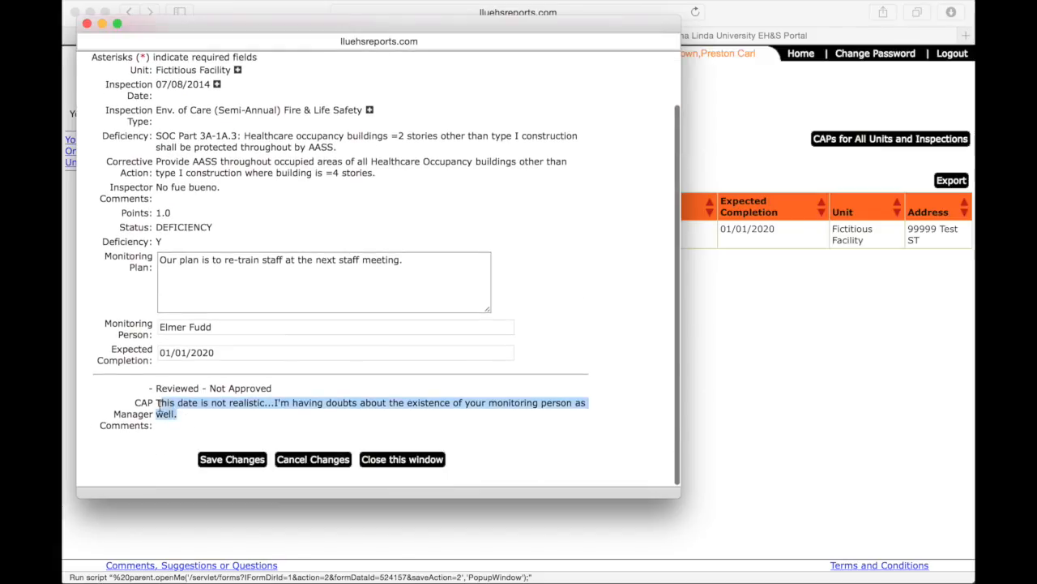
{"action": "left_click", "coordinate": [218, 353]}
{"action": "key", "text": "BackSpace"}
{"action": "key", "text": "BackSpace"}
{"action": "type", "text": "16"}
{"action": "left_click_drag", "start_coordinate": [223, 329], "coordinate": [147, 328]}
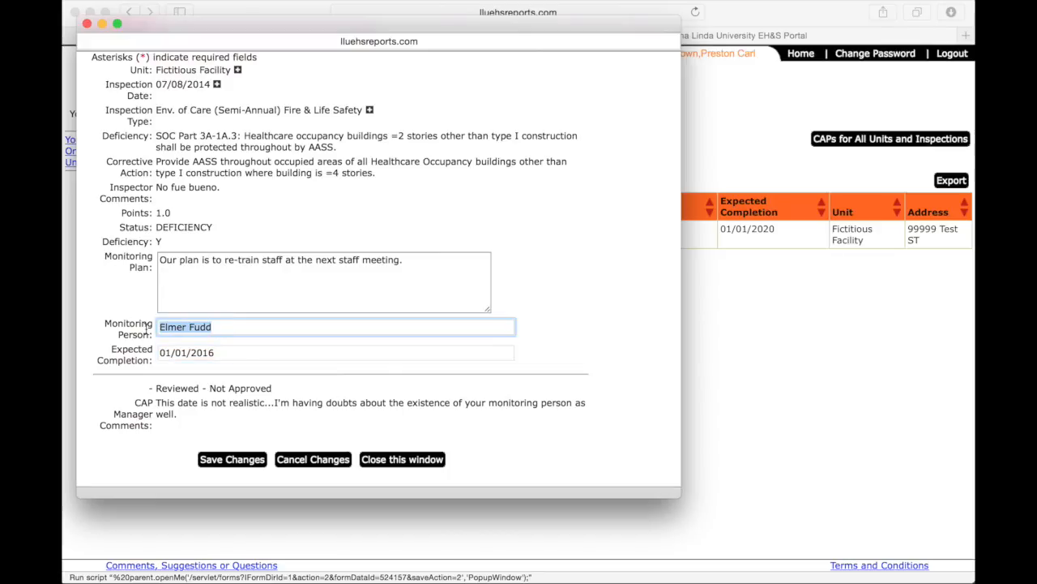
{"action": "type", "text": "Bugs Bunny"}
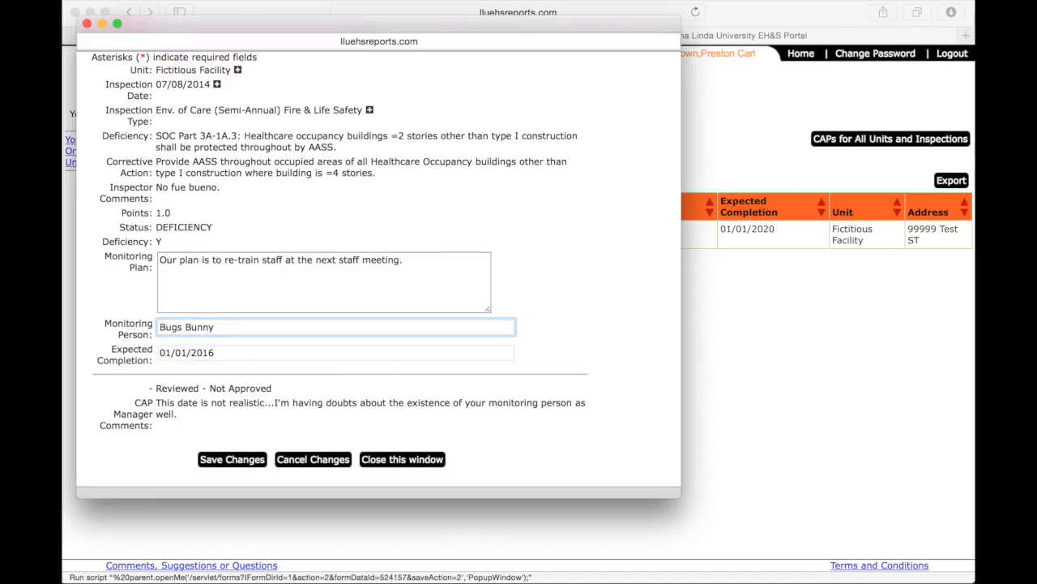
{"action": "left_click", "coordinate": [232, 459]}
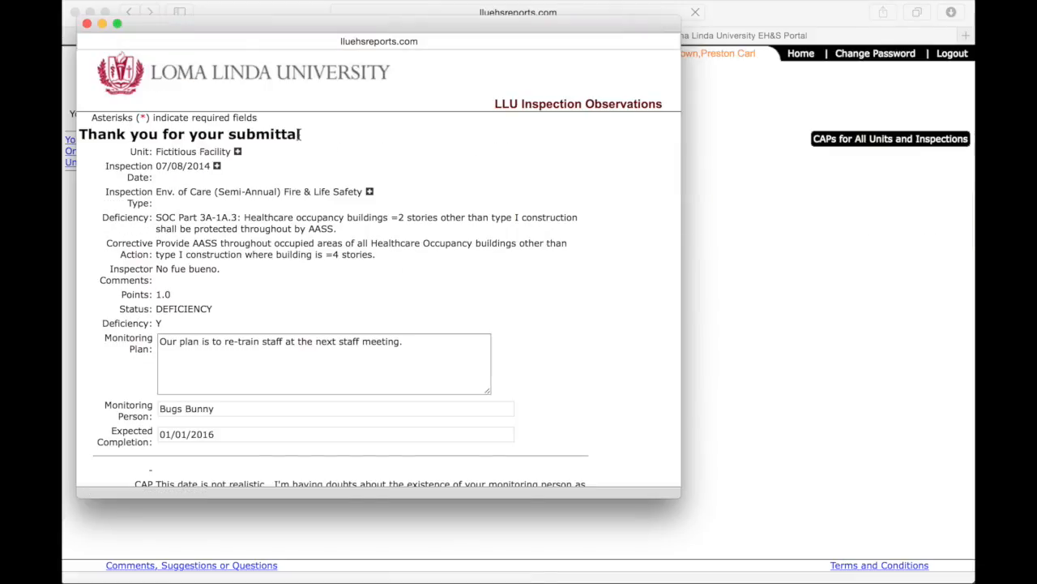
Close the CAP form window after the submittal confirmation appears.
{"action": "left_click_drag", "start_coordinate": [302, 134], "coordinate": [81, 148]}
{"action": "left_click", "coordinate": [421, 275]}
{"action": "scroll", "coordinate": [421, 325], "scroll_direction": "down", "scroll_amount": 3}
{"action": "left_click", "coordinate": [430, 459]}
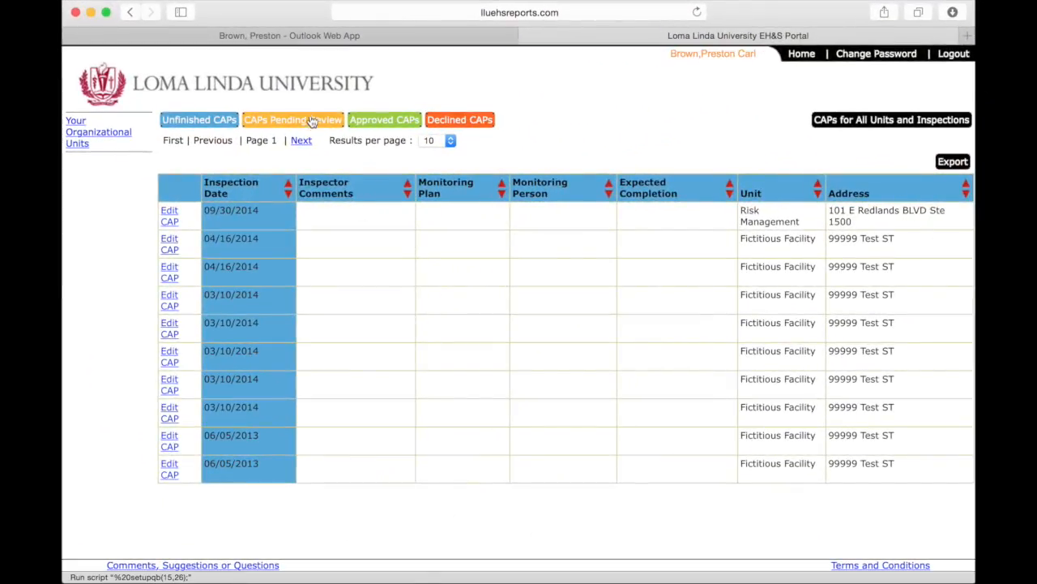
List the CAPs pending review and highlight the resubmitted 07/08/2014 plan's row.
{"action": "left_click", "coordinate": [312, 121]}
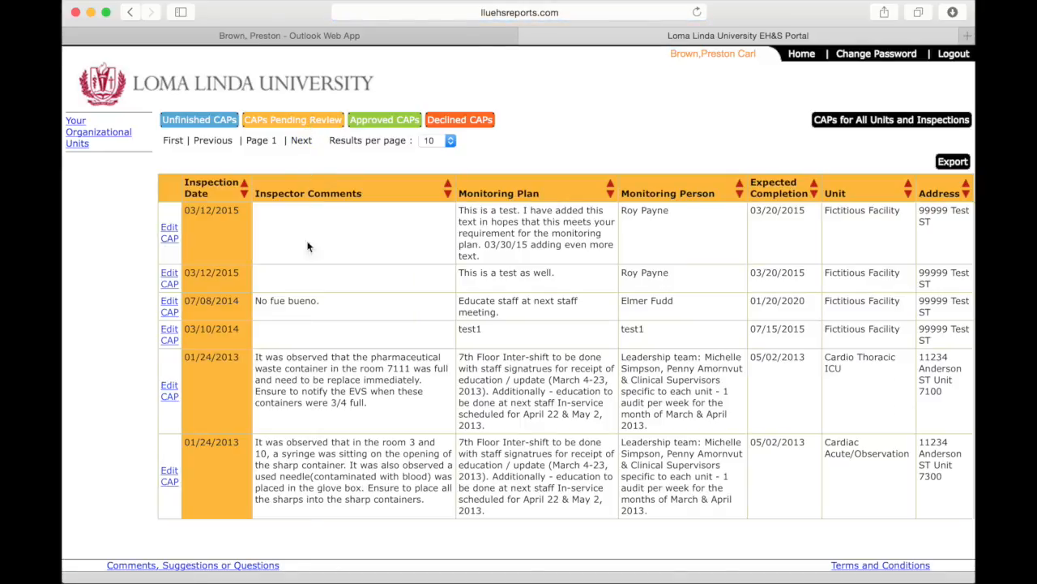
{"action": "left_click_drag", "start_coordinate": [256, 301], "coordinate": [823, 302]}
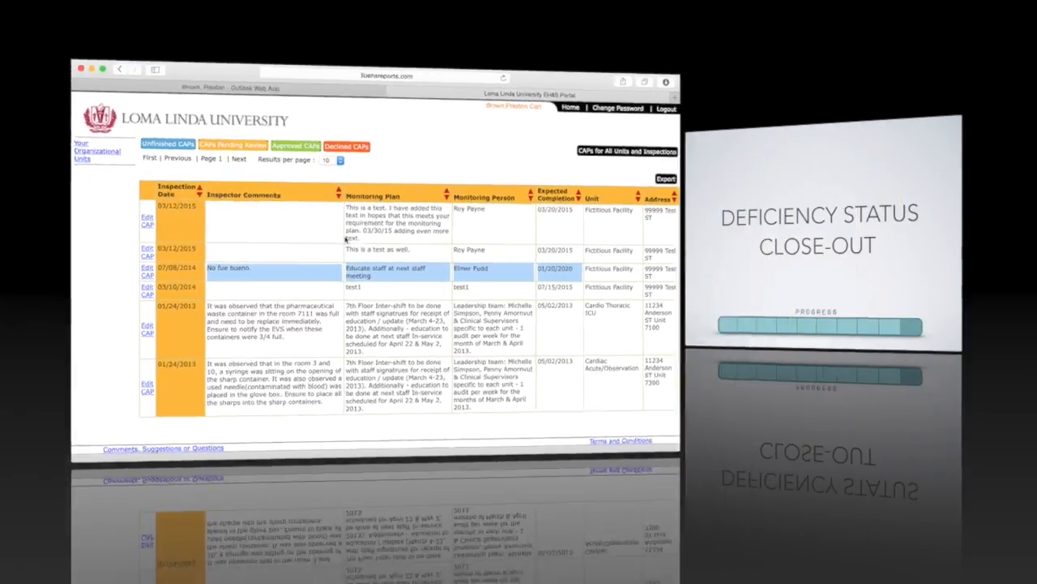